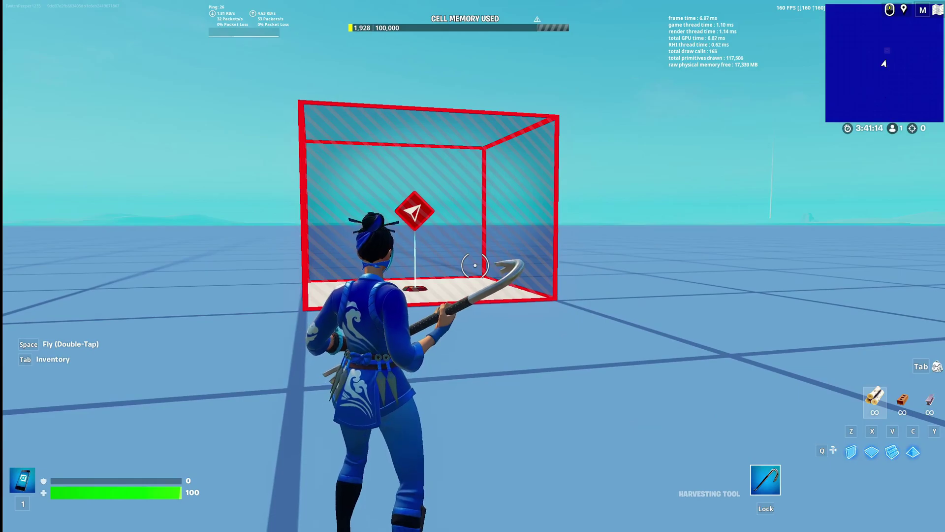
- Examine the AI Navigation Modification Device and its box-shaped zone from outside and inside
key("w")
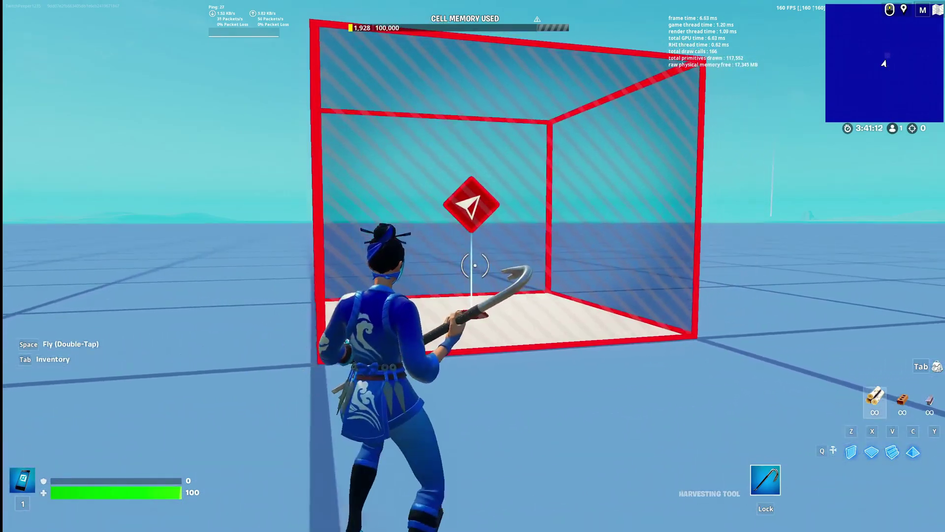
key("w")
key("s")
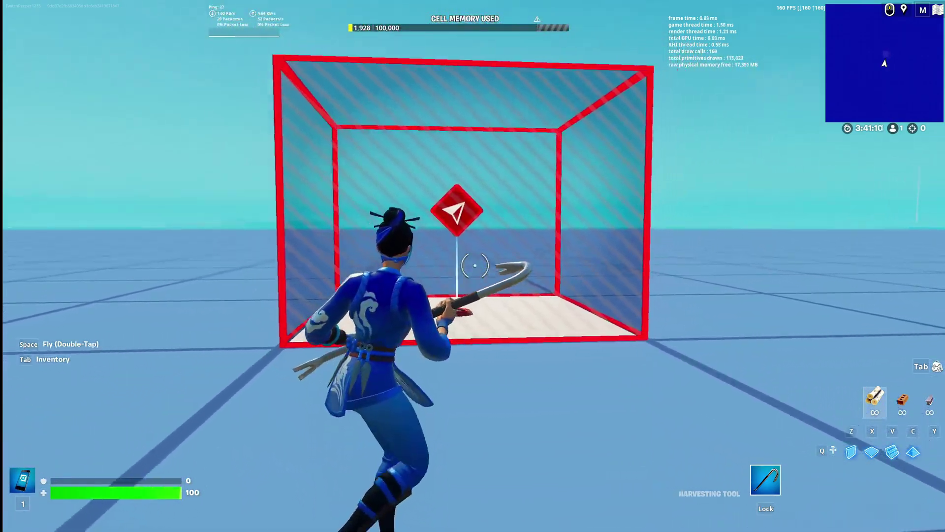
key("w")
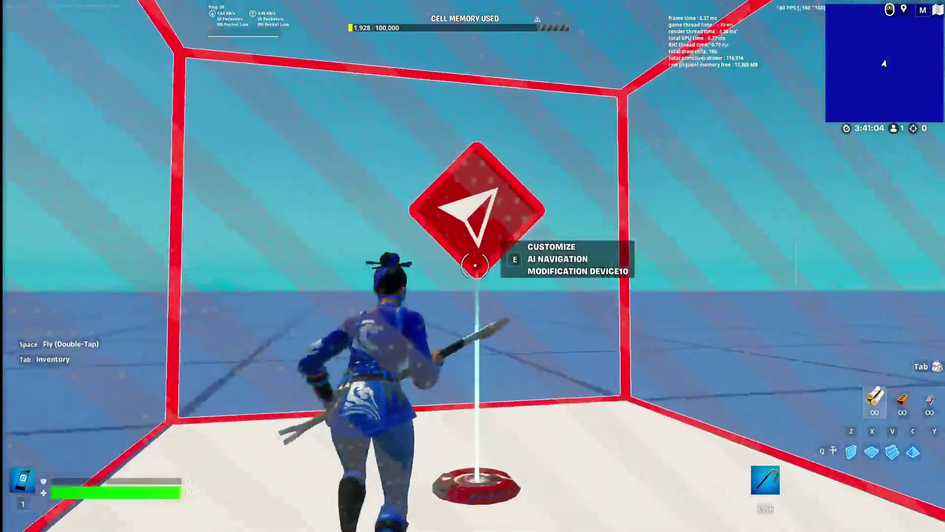
key("s")
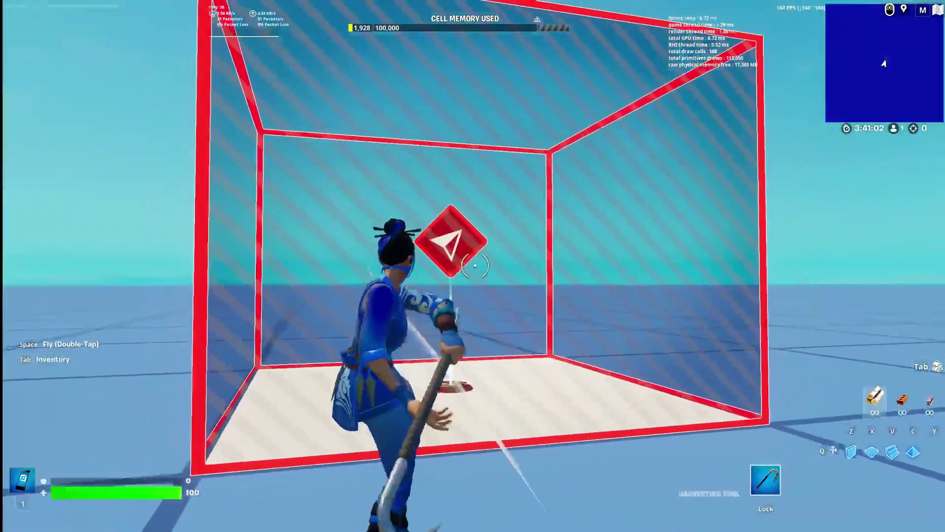
key("s")
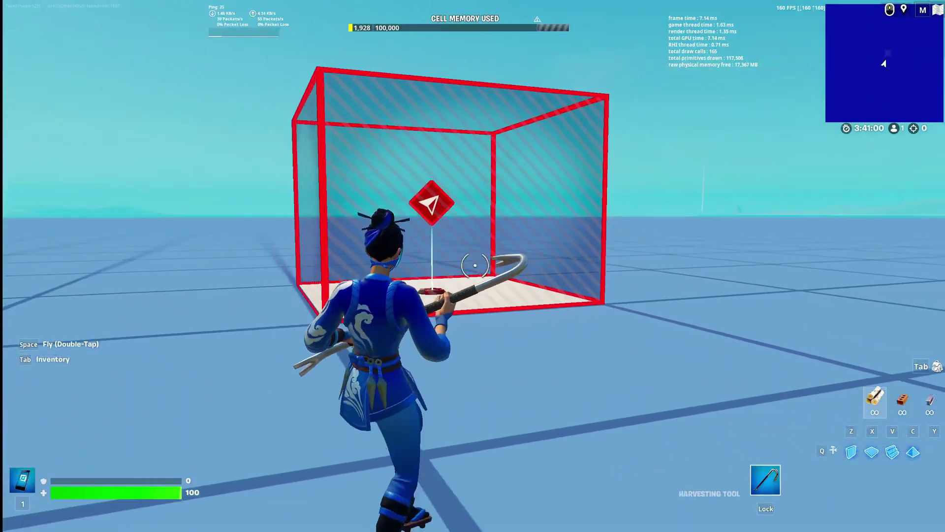
key("s")
key("s")
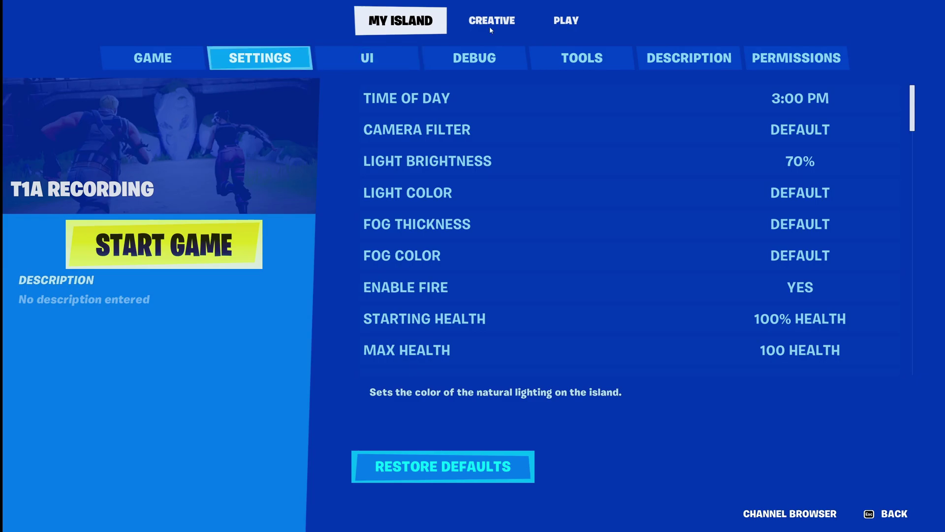
left_click(489, 25)
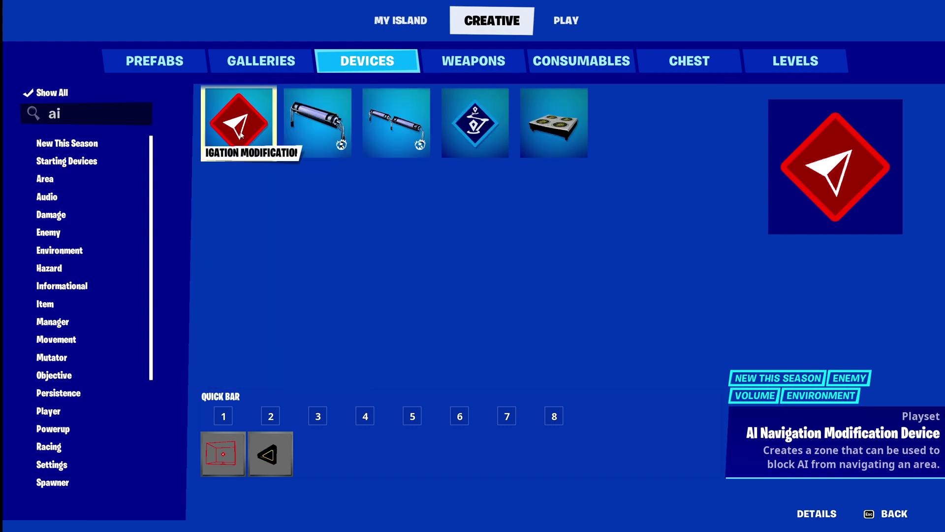
left_click(256, 500)
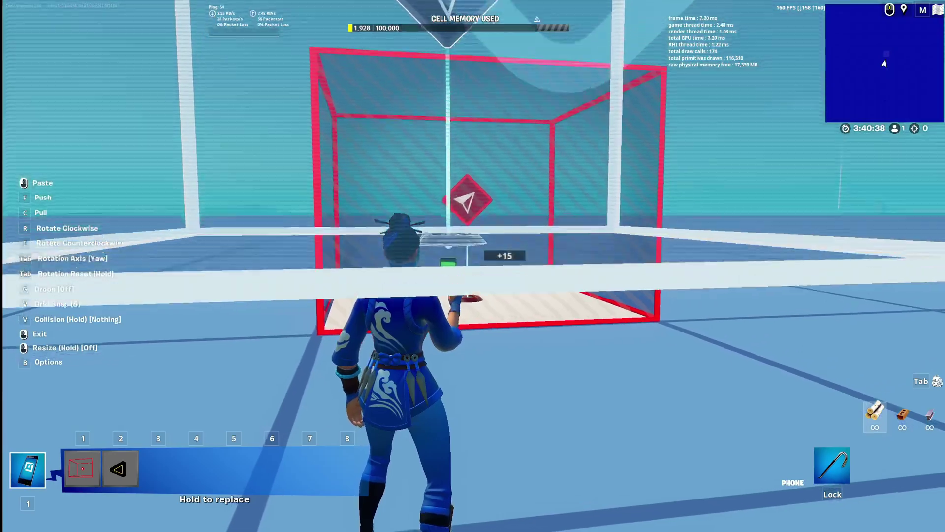
key("w")
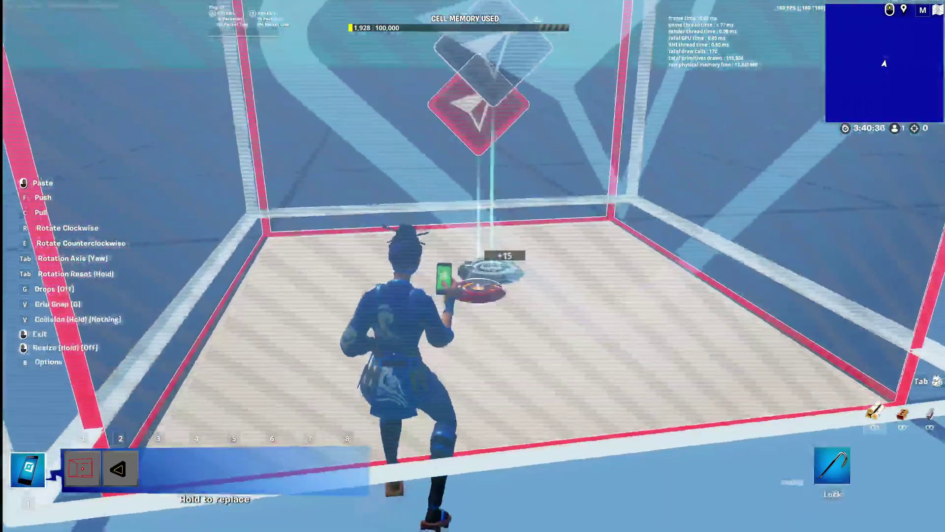
right_click(473, 265)
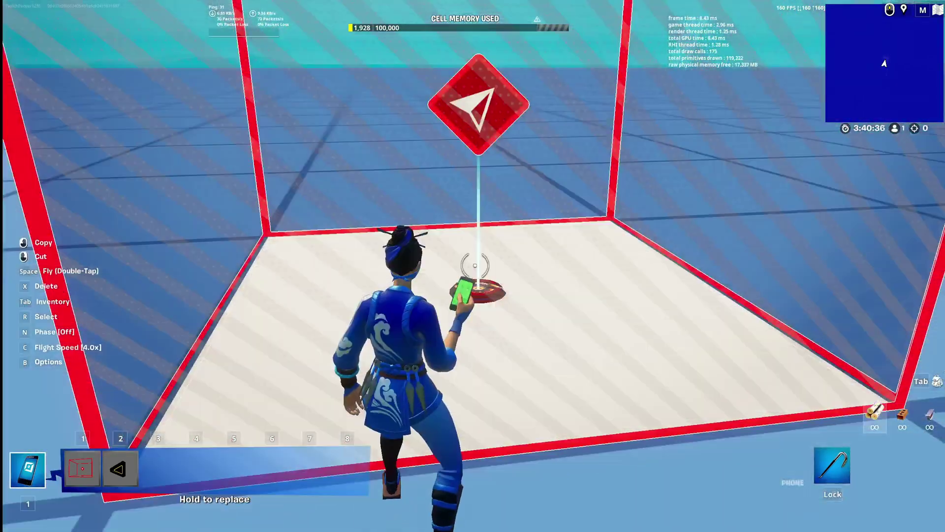
key("Caps_Lock")
key("s")
key("w")
key("s")
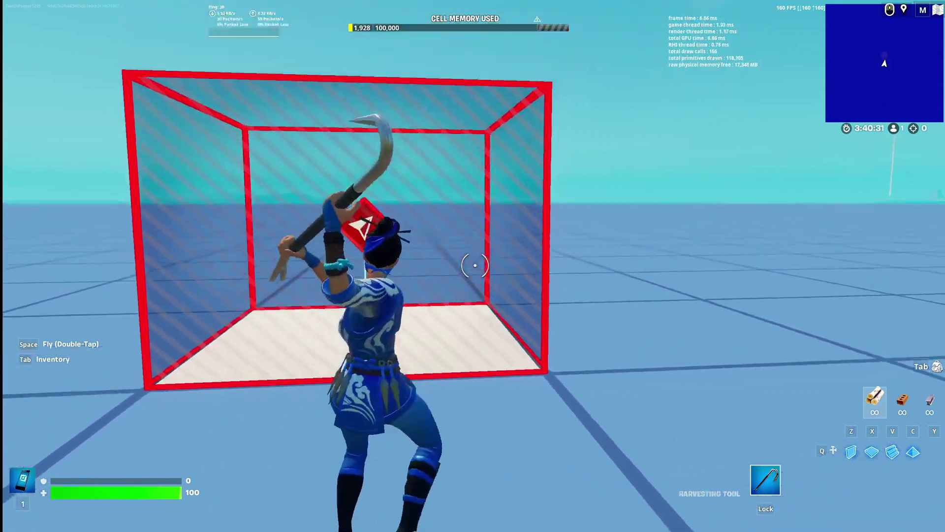
key("space")
key("space")
key("space")
key("space")
key("w")
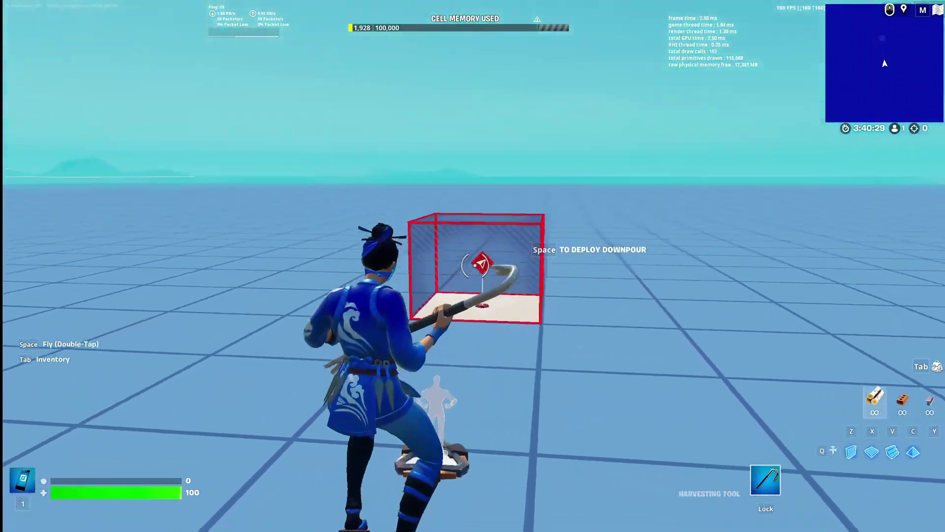
key("Tab")
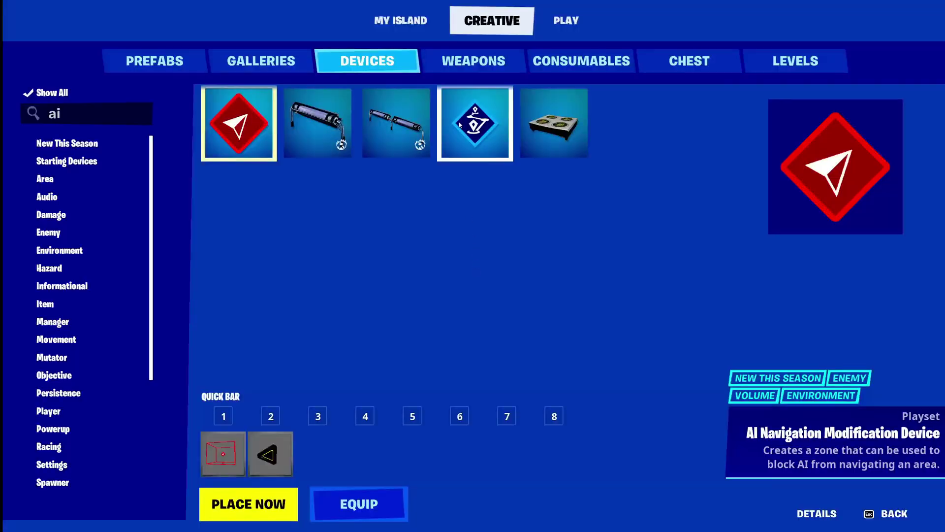
key("BackSpace")
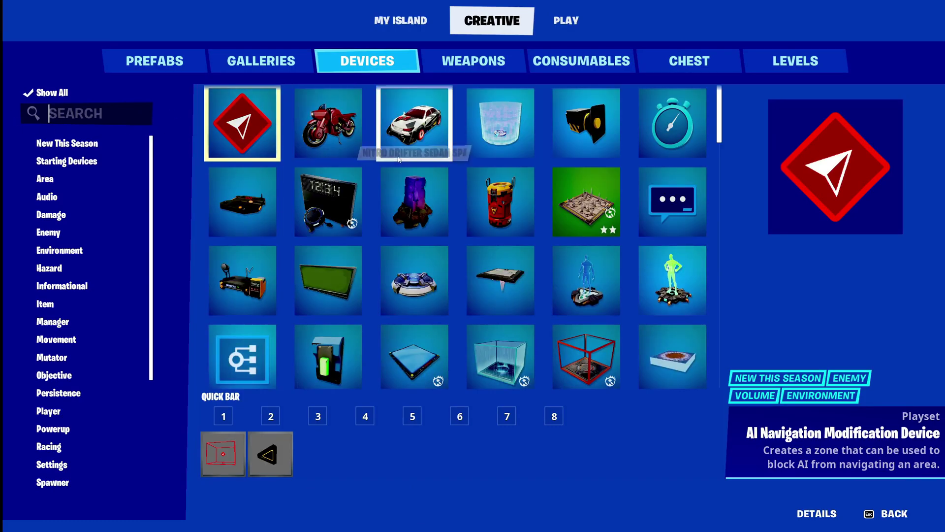
type("i")
key("Escape")
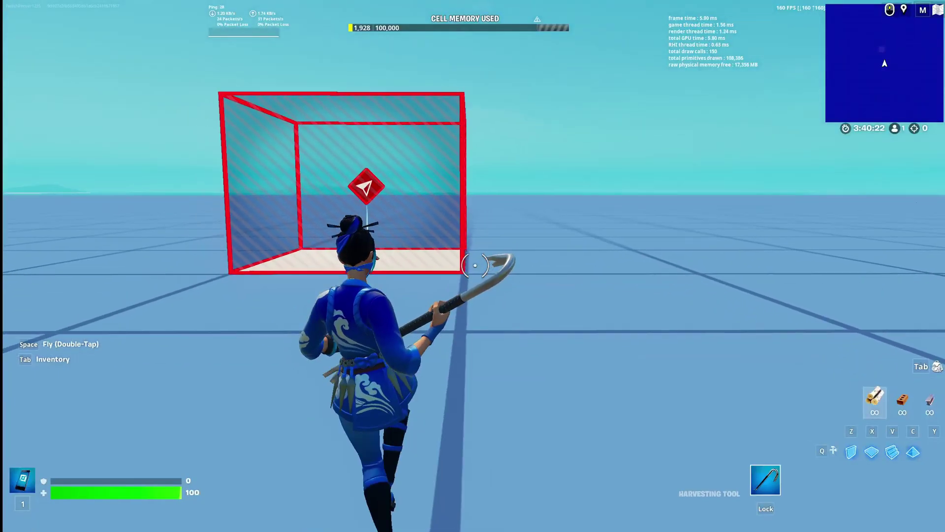
- Place a guard spawner on the ground directly in front of the AI navigation zone
key("1")
key("2")
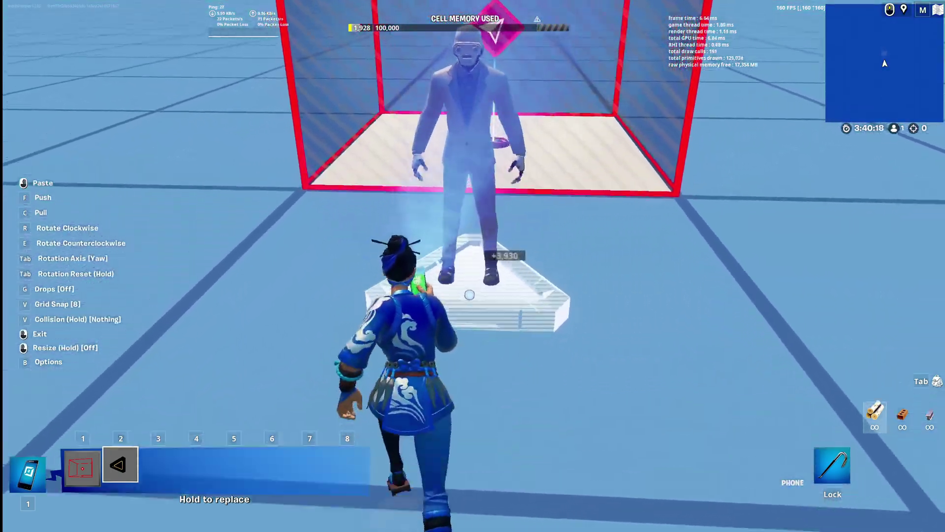
left_click(470, 294)
key("Caps_Lock")
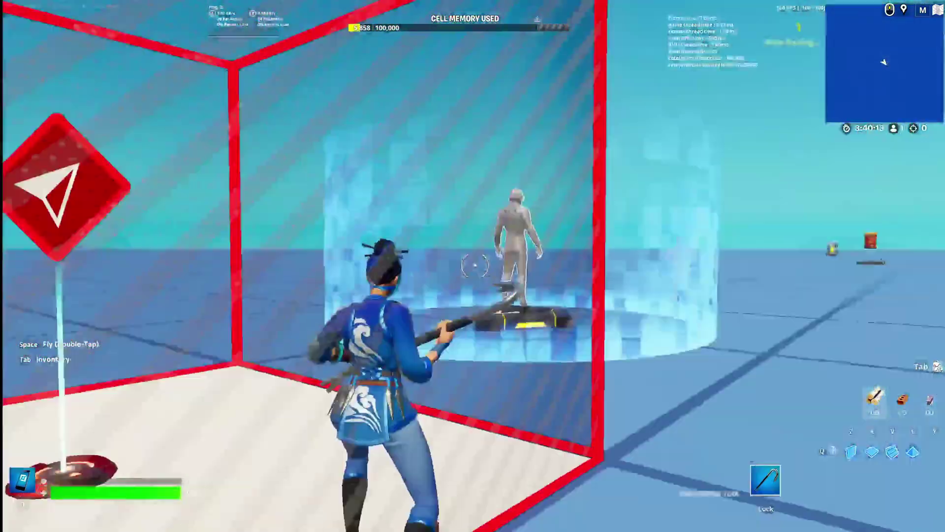
- Review the AI Navigation Modification Device's barrier size, modification type and zone shape options, then close them without changes
key("1")
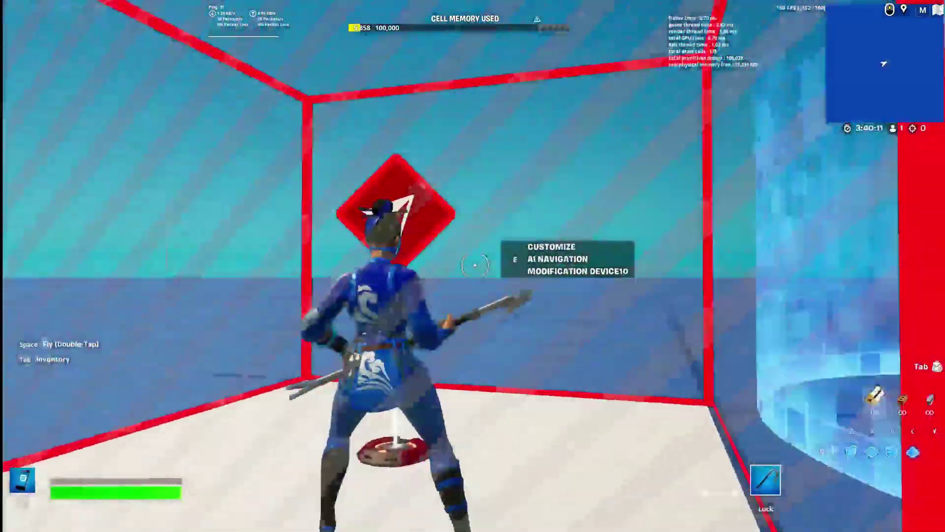
key("e")
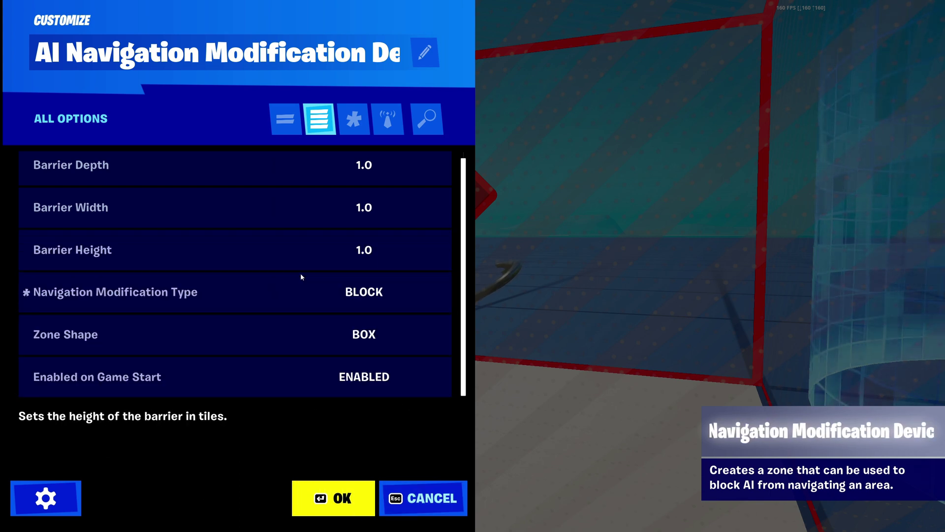
left_click(404, 500)
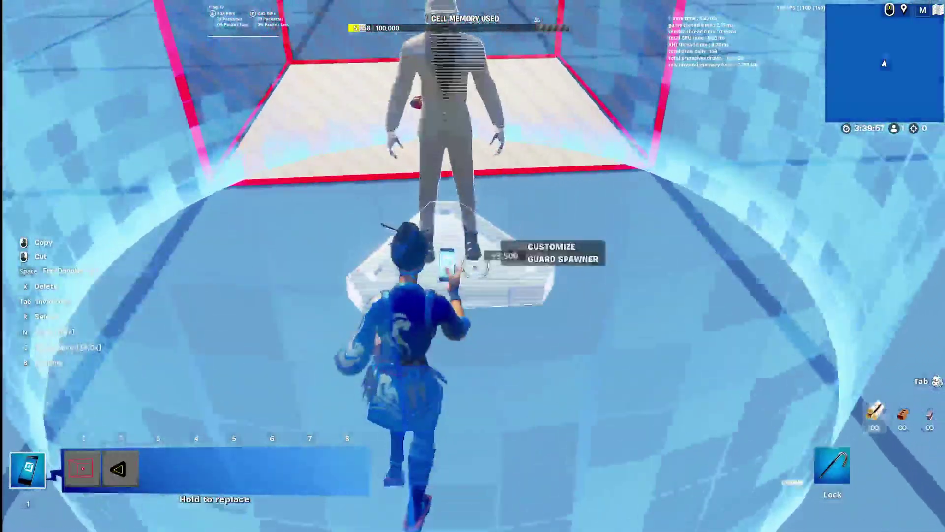
- Pick up the guard spawner and set it back down in front of the zone
right_click(473, 266)
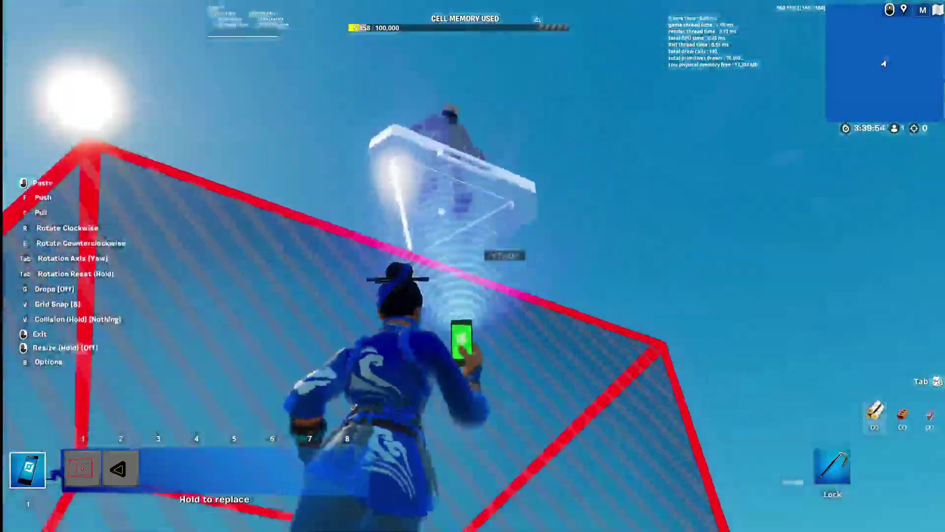
left_click(472, 266)
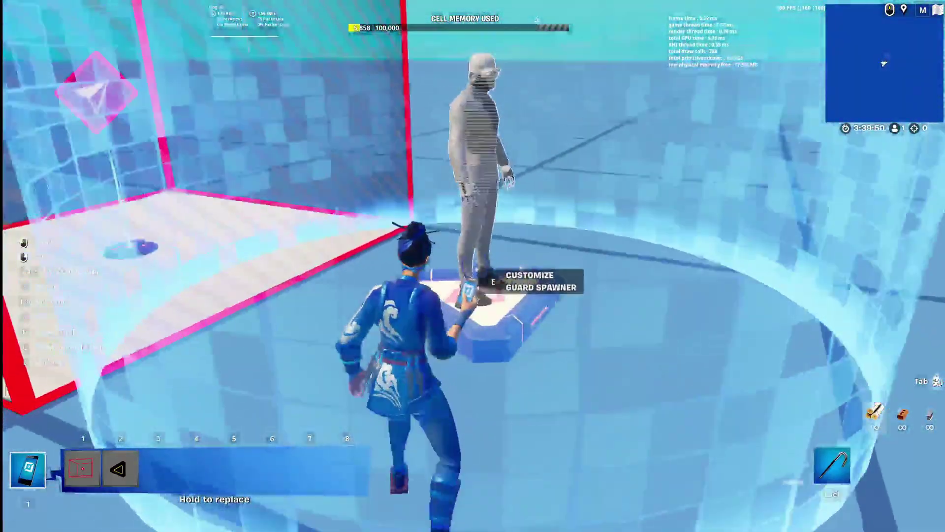
- Try to place an AI Patrol Path Node from the device list beside the guard spawner
key("Tab")
scroll(493, 124, "down", 4)
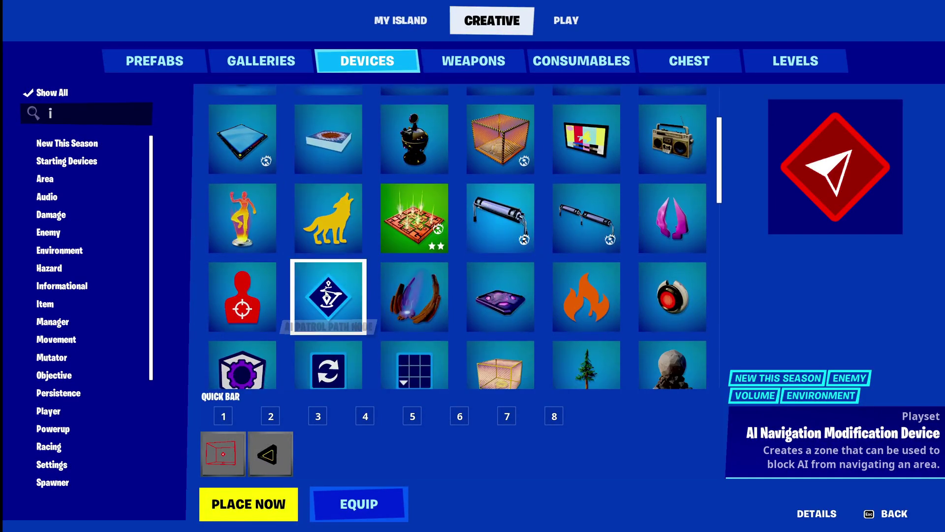
key("Tab")
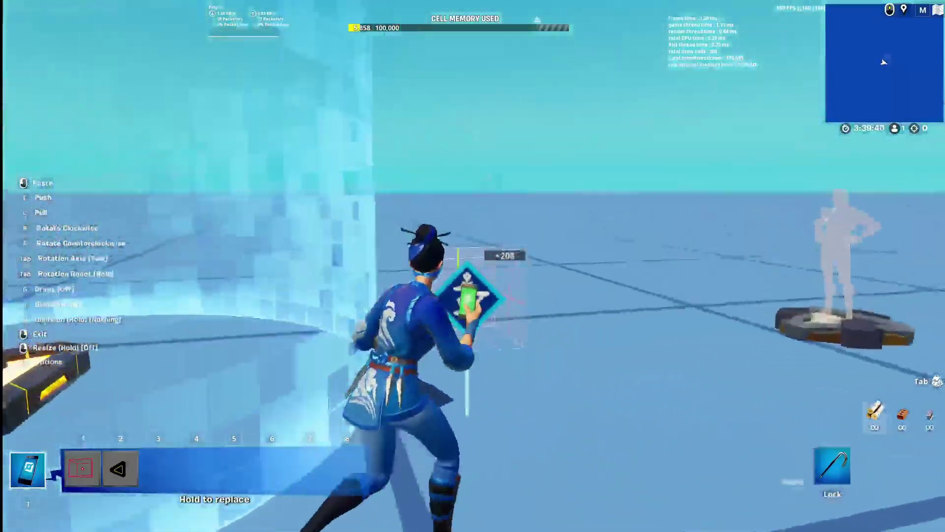
left_click(473, 265)
key("Caps_Lock")
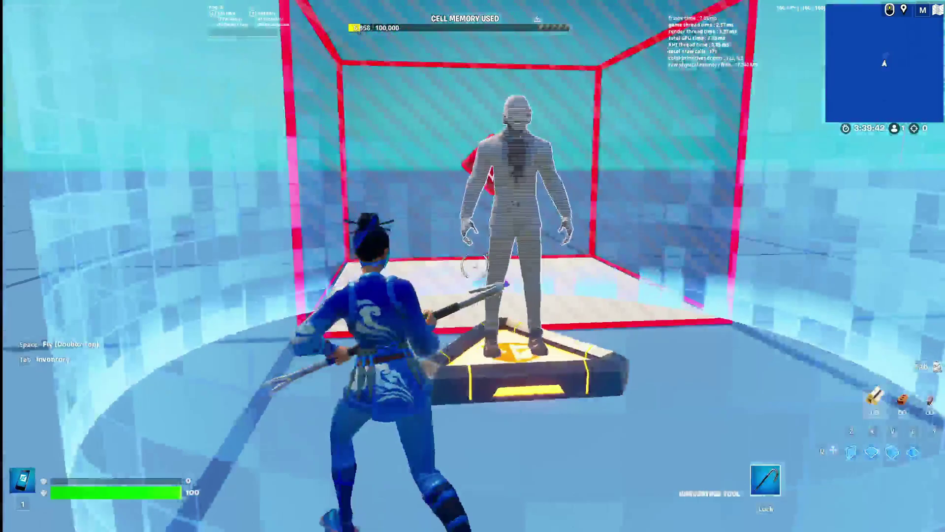
- Move the guard spawner from the front of the zone to the open ground beside it
key("a")
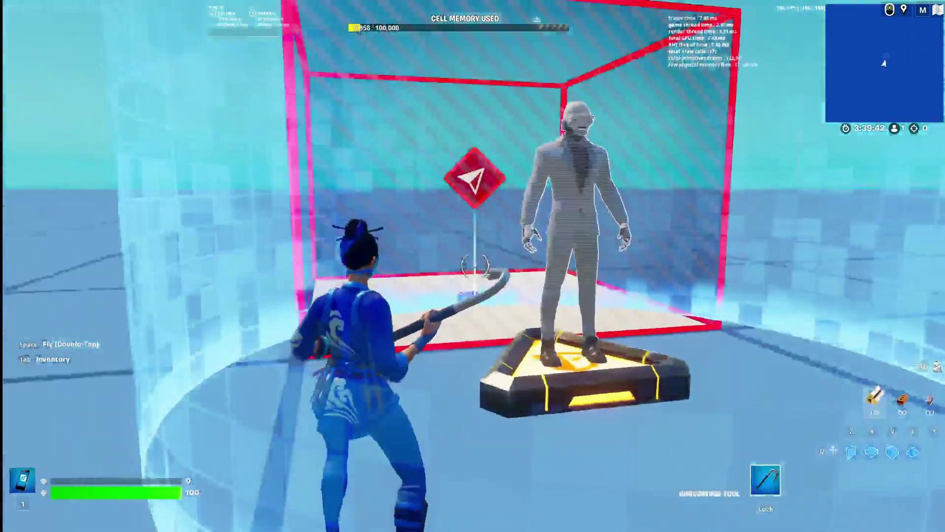
key("1")
left_click(473, 266)
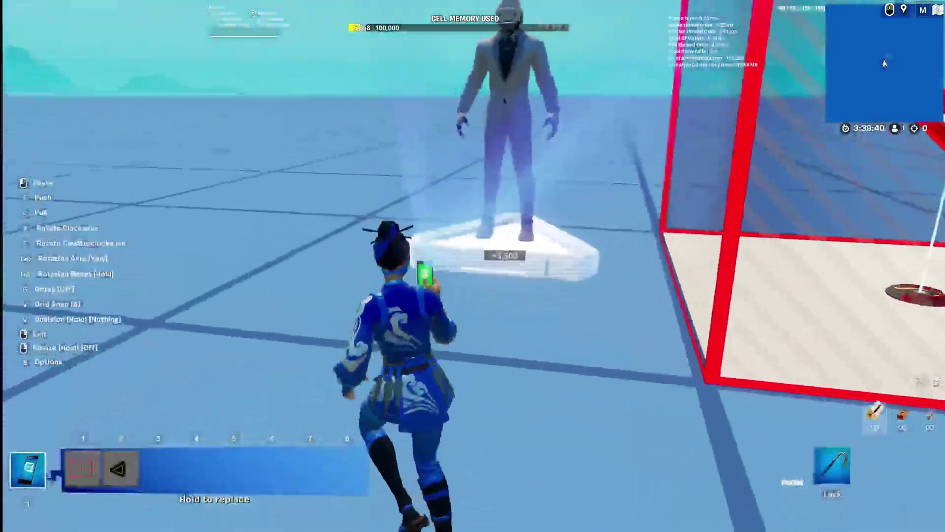
left_click(473, 266)
- Open the AI Navigation Modification Device's options, try a Barrier Depth of 1.25, restore it to 1.0, and inspect Barrier Width
key("e")
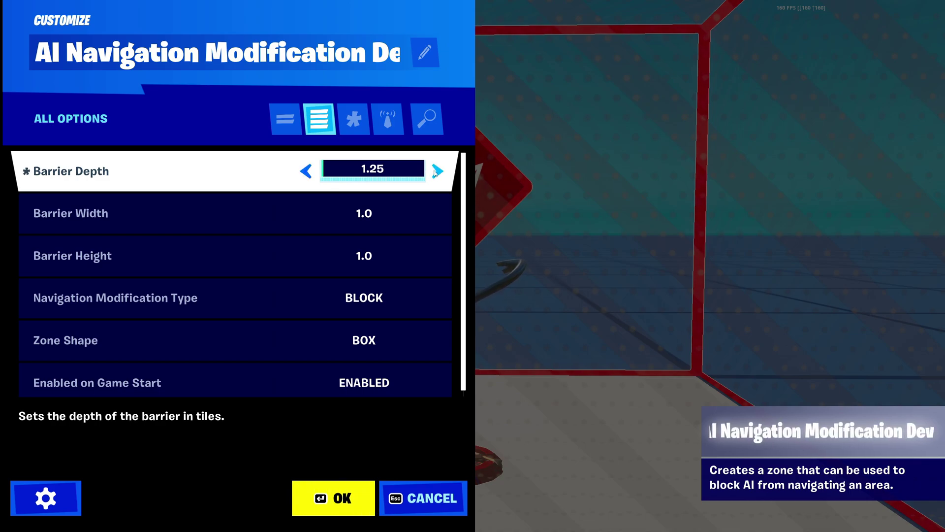
left_click(385, 169)
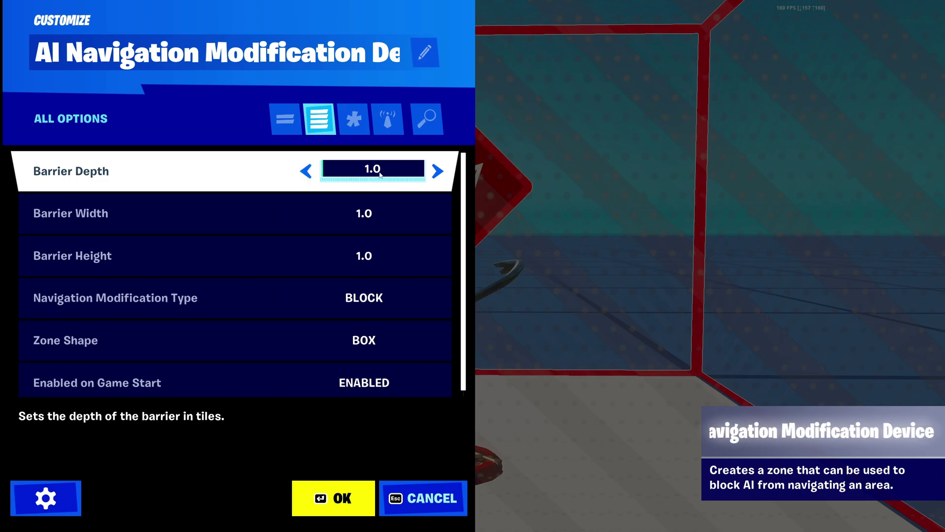
left_click(107, 215)
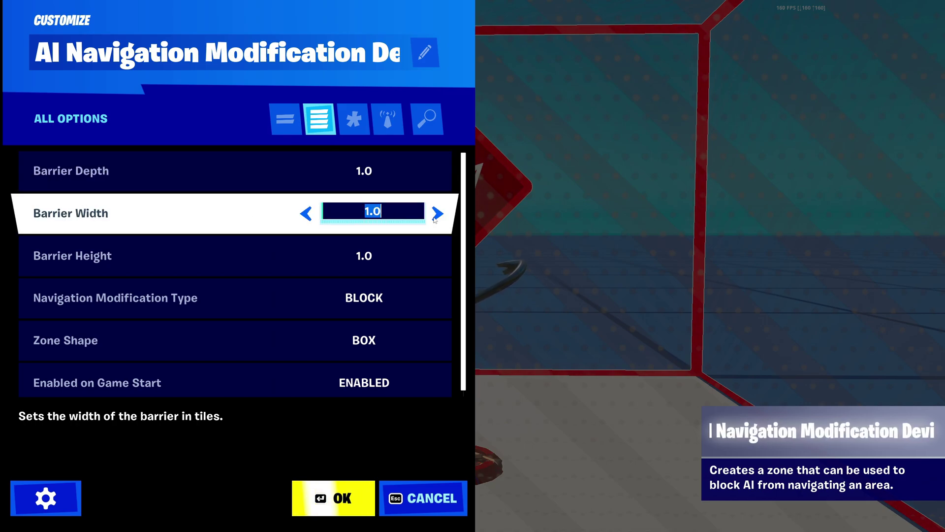
key("Return")
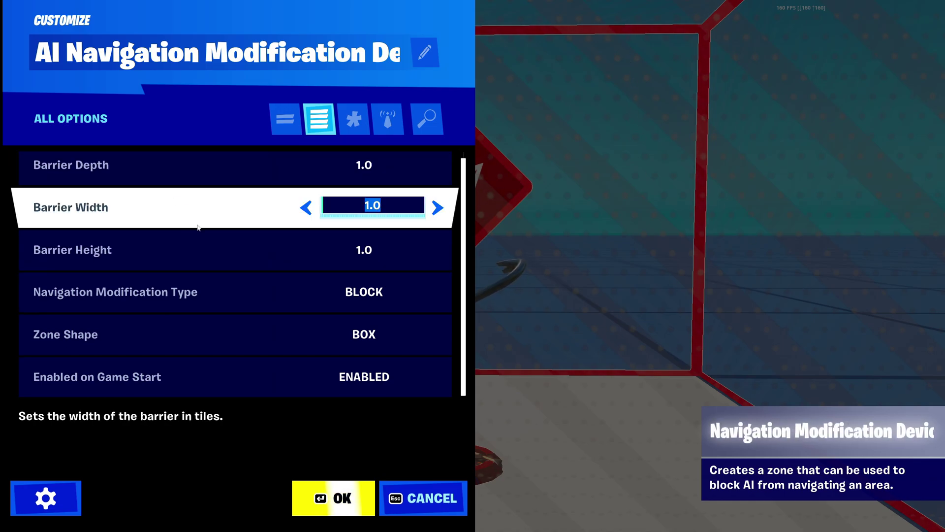
scroll(217, 173, "down", 1)
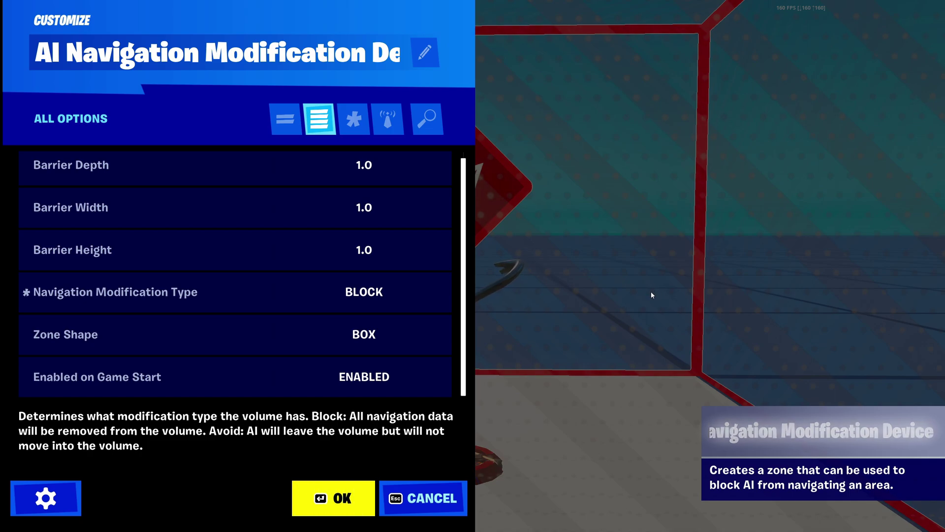
- Toggle the Navigation Modification Type between Avoid and Block, ending on Block
left_click(131, 294)
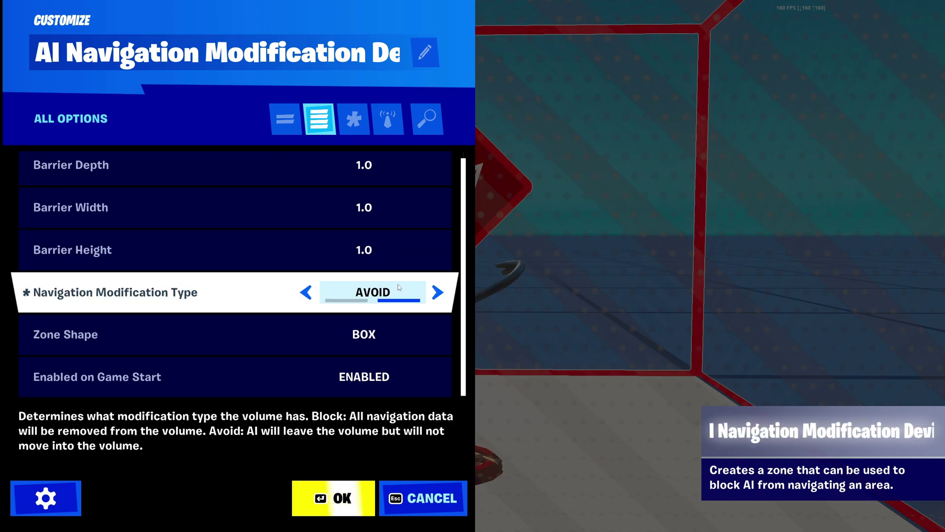
left_click(387, 291)
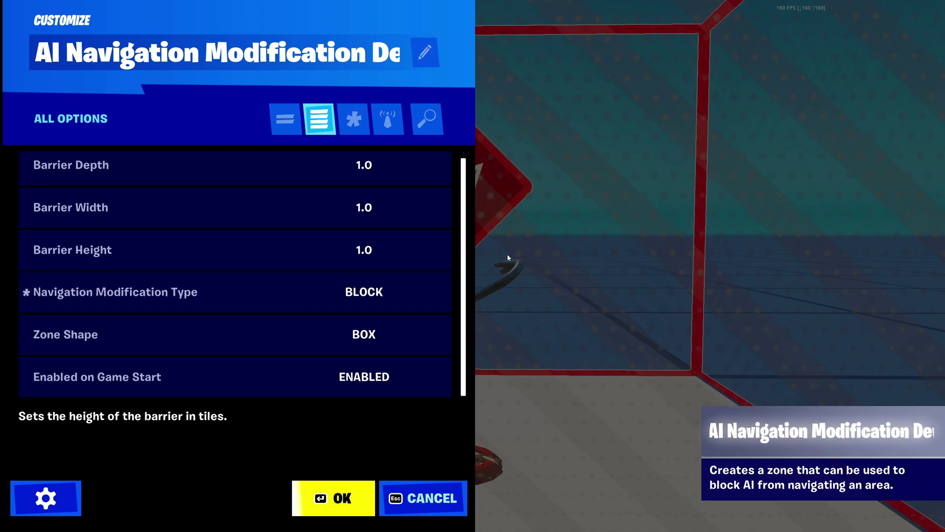
left_click(358, 293)
left_click(358, 294)
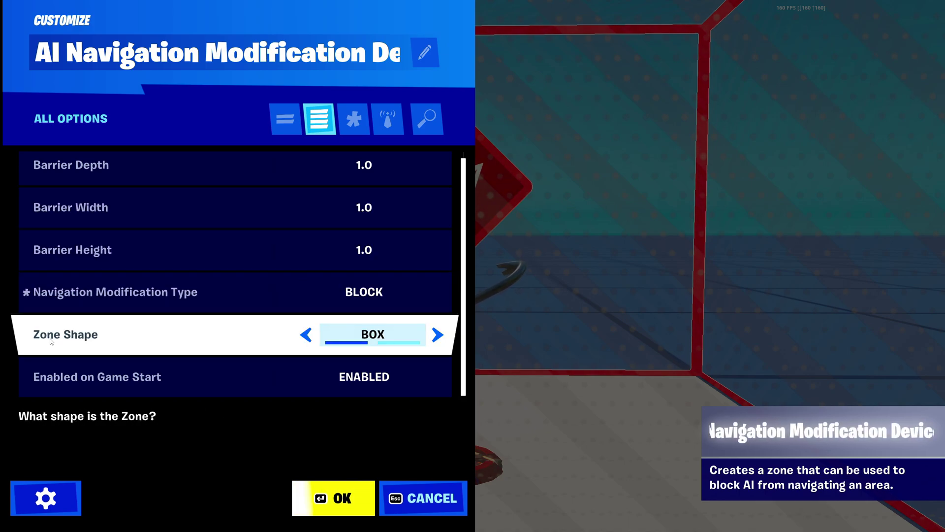
- Switch the Zone Shape from Box to the cylindrical option, apply it, and view the zone from above
left_click(369, 339)
left_click(369, 340)
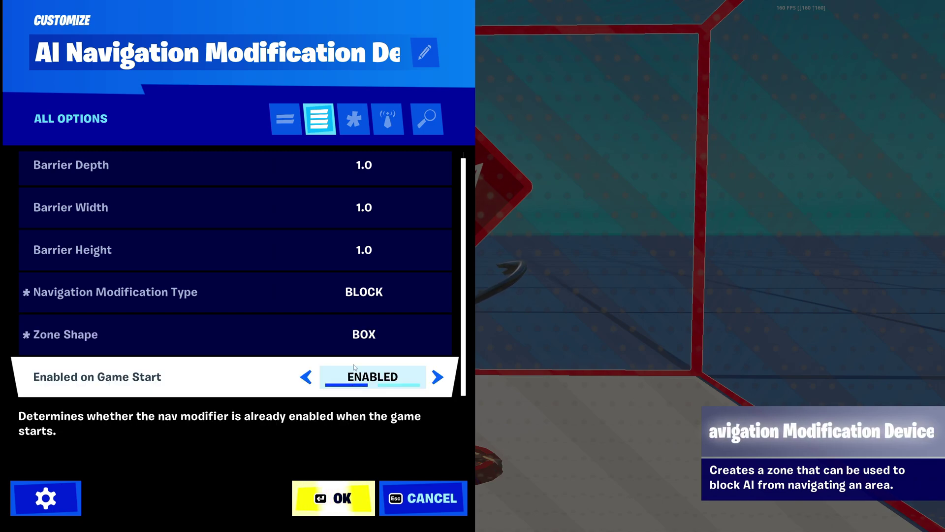
left_click(361, 334)
left_click(334, 498)
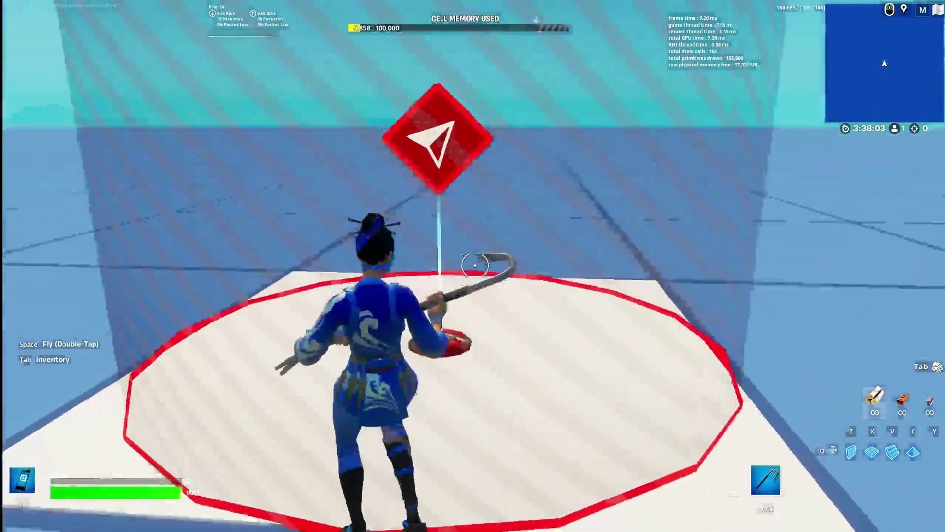
key("space")
key("space")
key("shift")
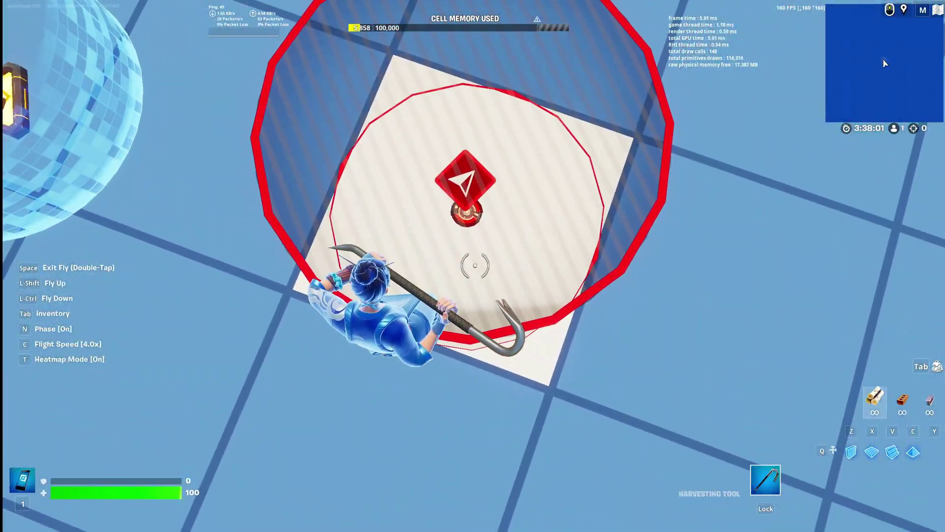
key("space")
key("space")
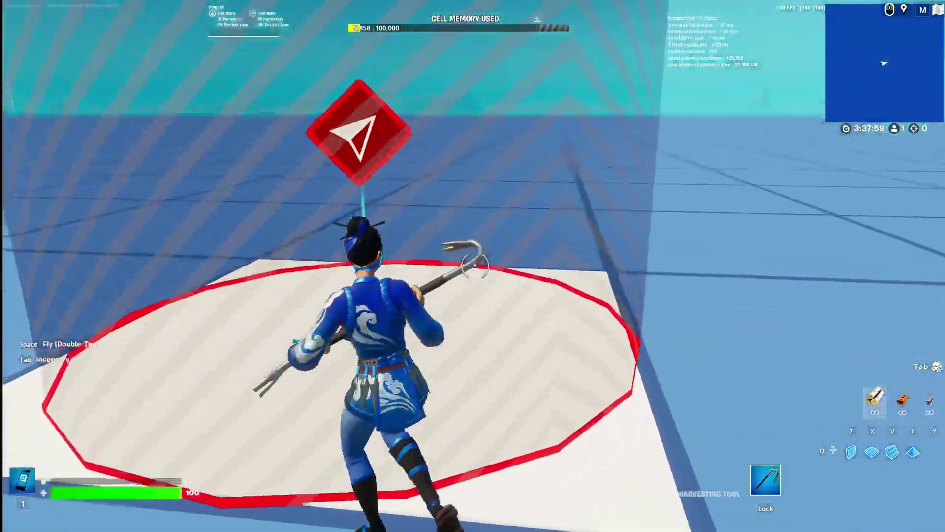
- Restore the AI Navigation Modification Device's Zone Shape to Box and apply the settings
key("e")
left_click(363, 335)
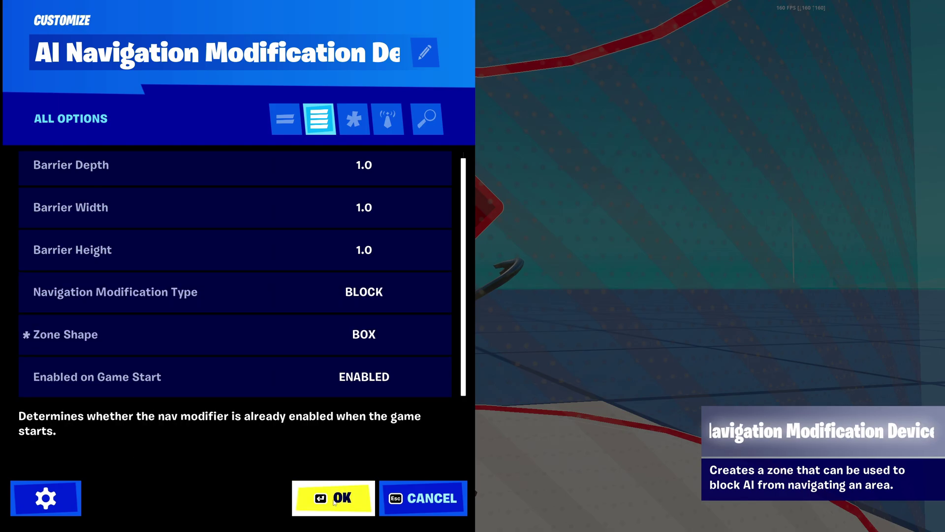
left_click(334, 498)
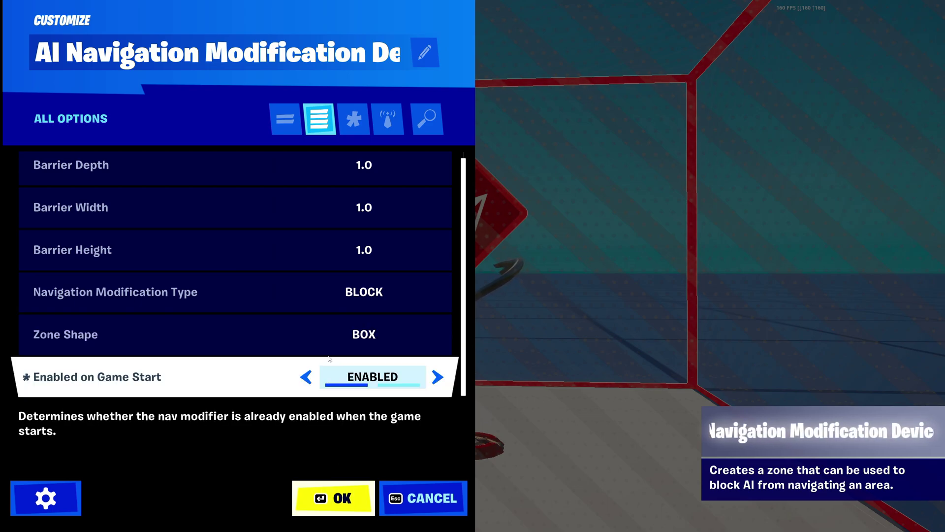
- Try Enabled on Game Start as Disabled, and restore it to Enabled
left_click(407, 186)
left_click(374, 384)
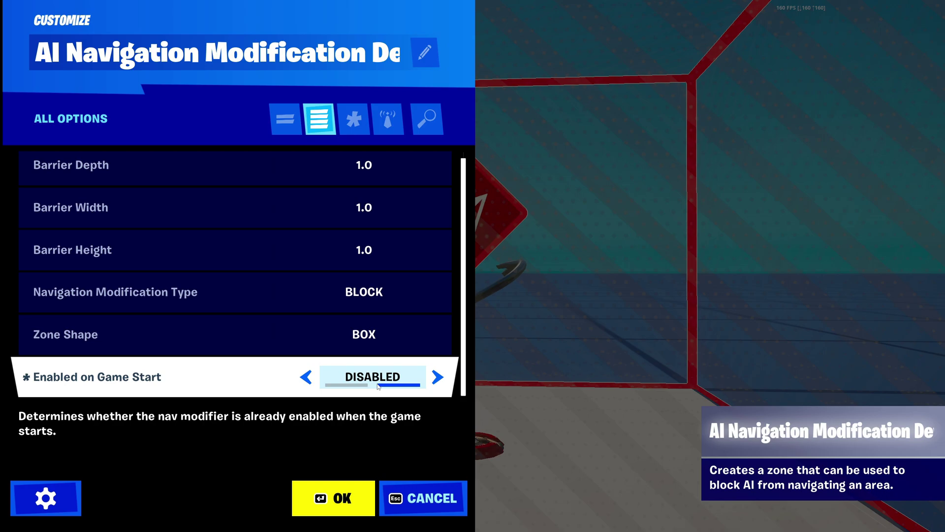
left_click(358, 388)
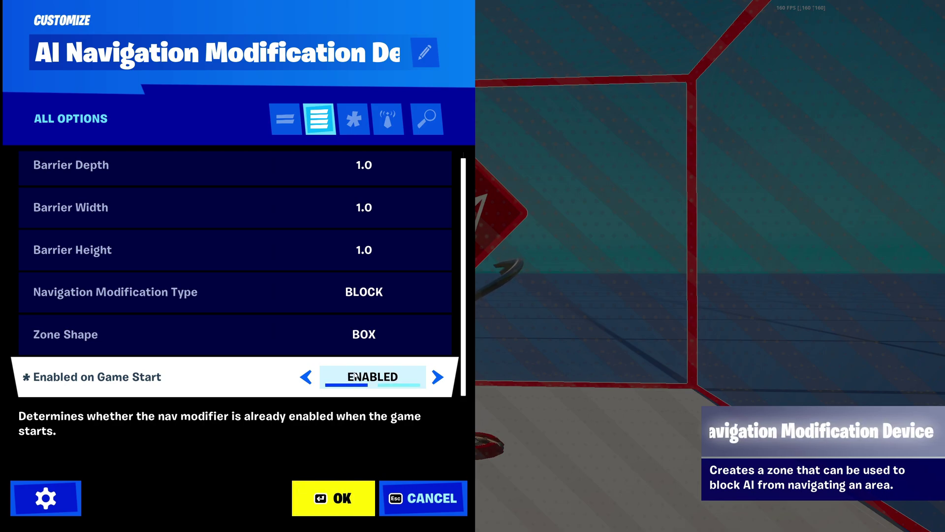
- Check the device's channel settings, return to all options, and close the customization
left_click(379, 127)
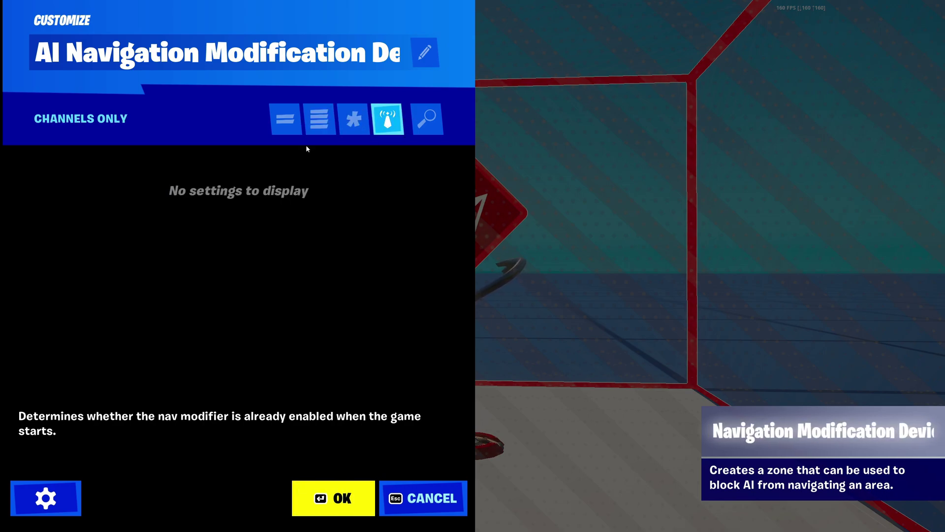
left_click(320, 125)
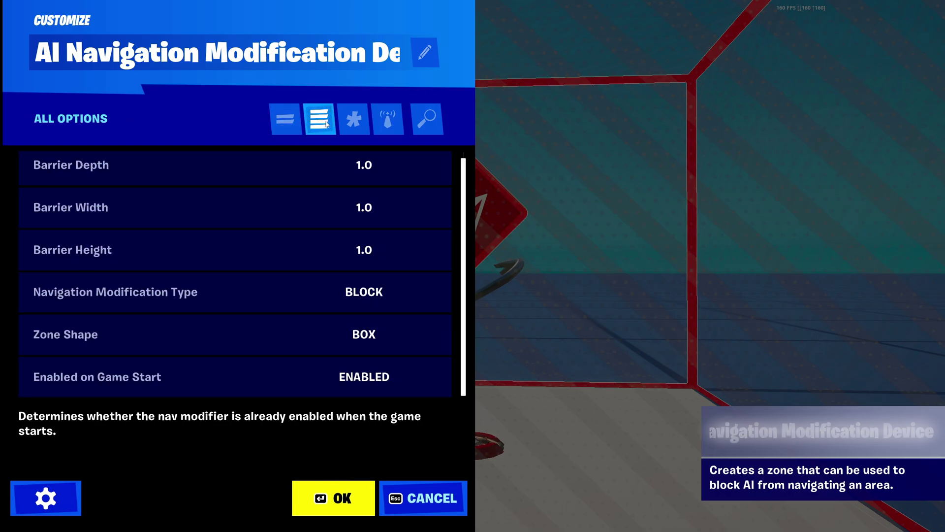
left_click(384, 125)
left_click(327, 126)
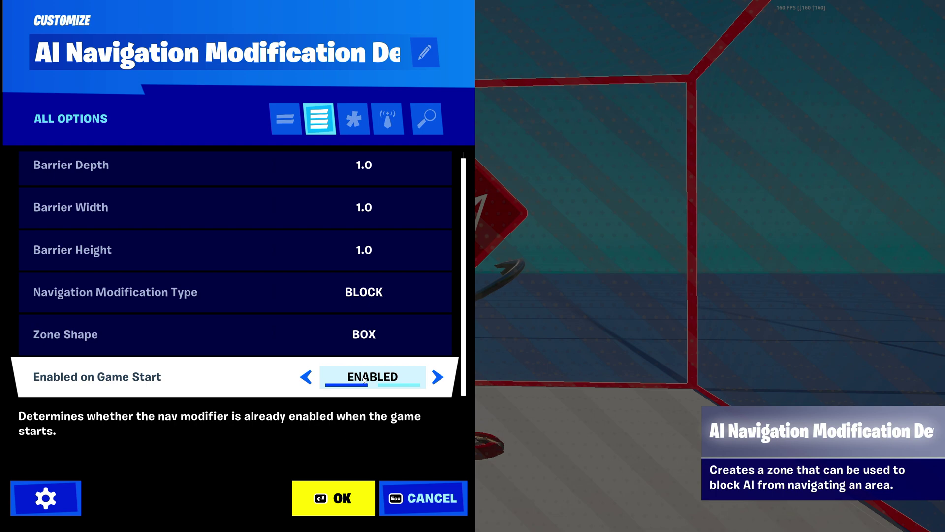
left_click(330, 502)
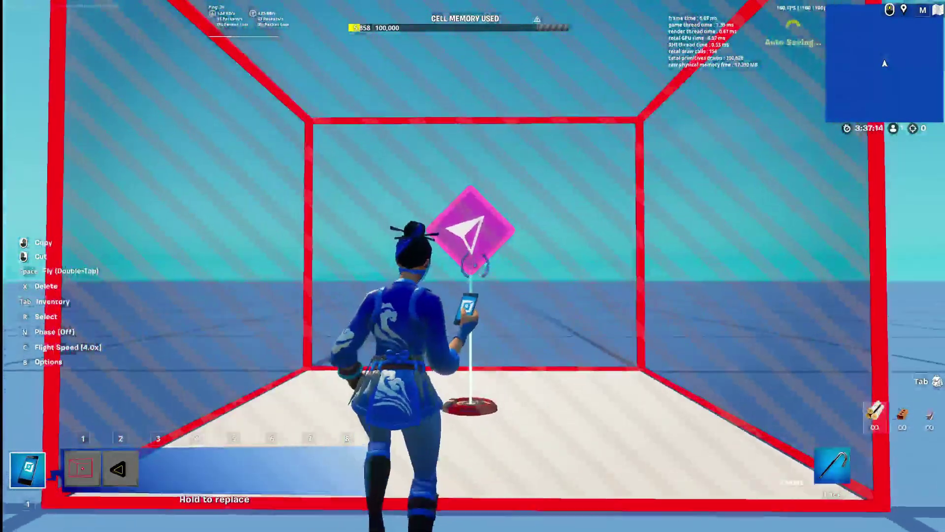
- Move the AI Navigation Modification zone off the white floor tile onto the adjacent grid square
right_click(475, 266)
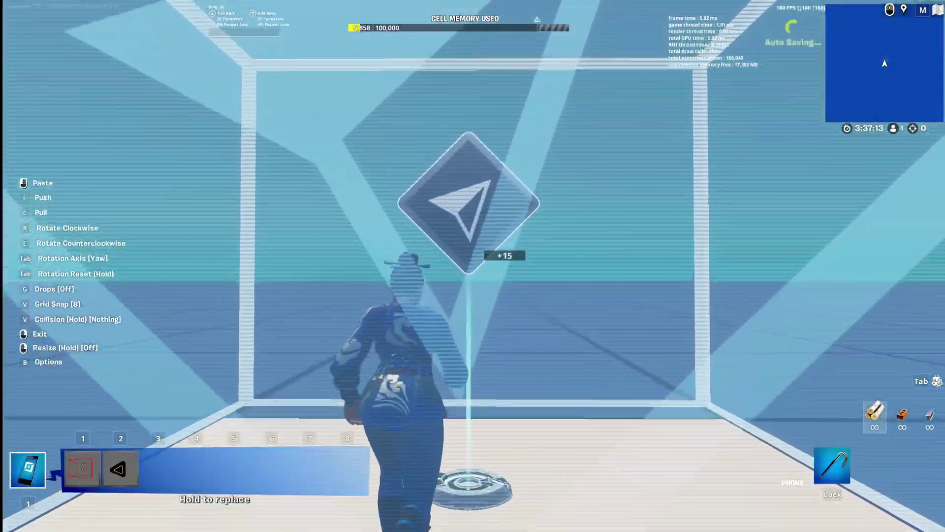
left_click(475, 266)
right_click(475, 265)
- Copy the navigation zone onto the remaining sides of the white tile so that four zones enclose it
key("space")
key("space")
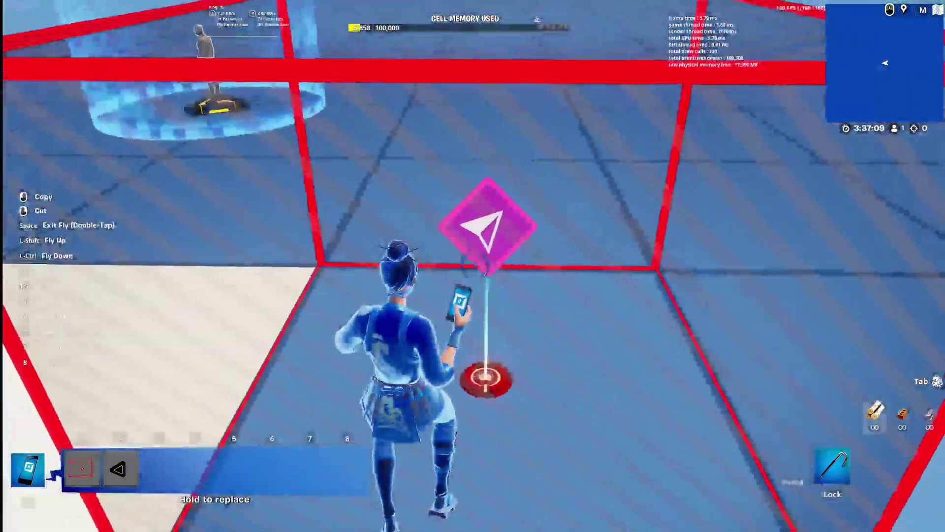
right_click(475, 265)
key("a")
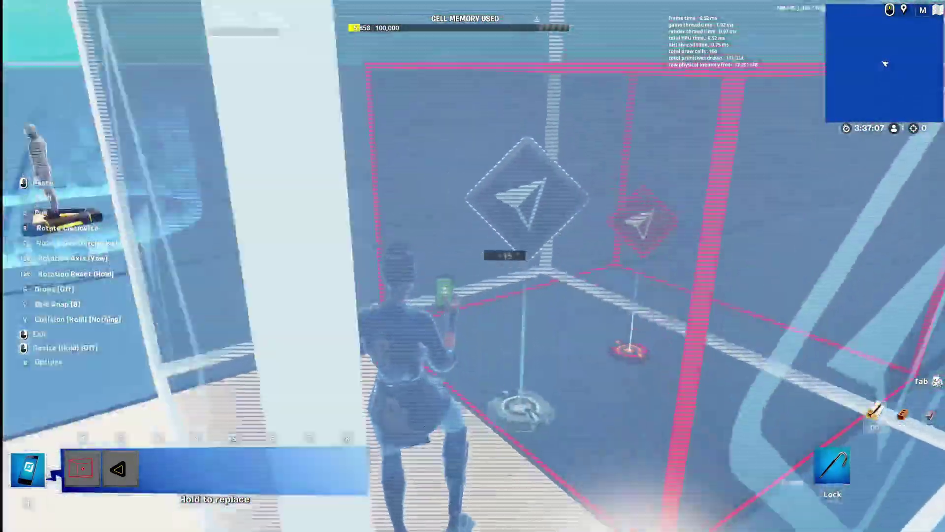
key("space")
key("space")
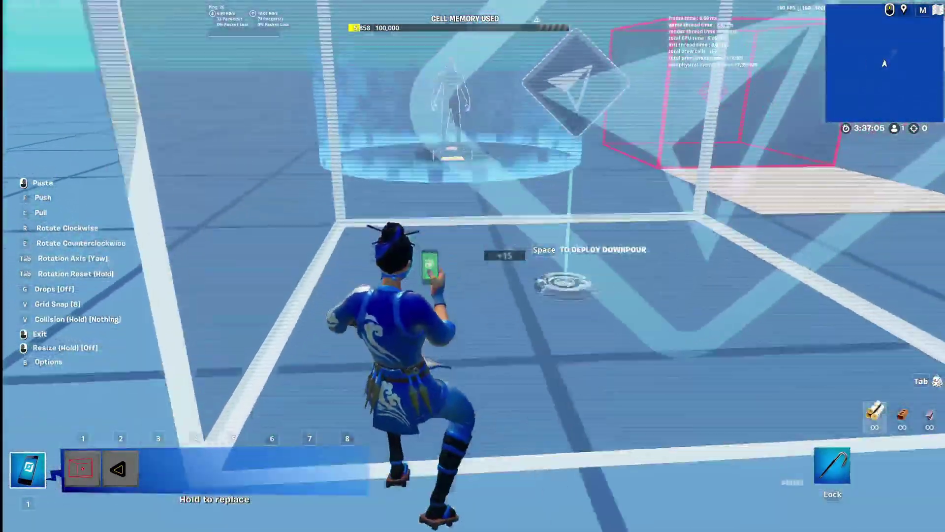
key("w")
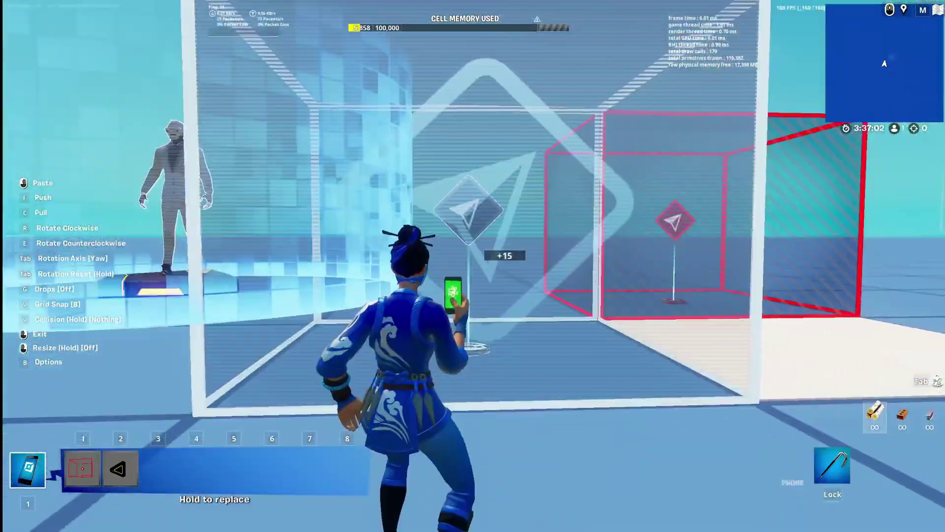
left_click(475, 265)
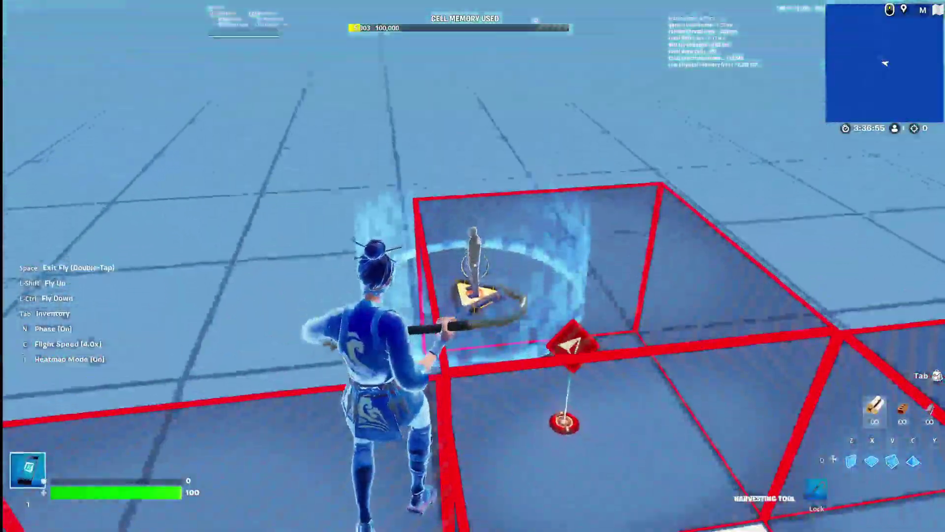
- Move the guard spawner onto the enclosed white tile and set its Spawn Radius and Max. Patrol Distance to 2.5M
key("w")
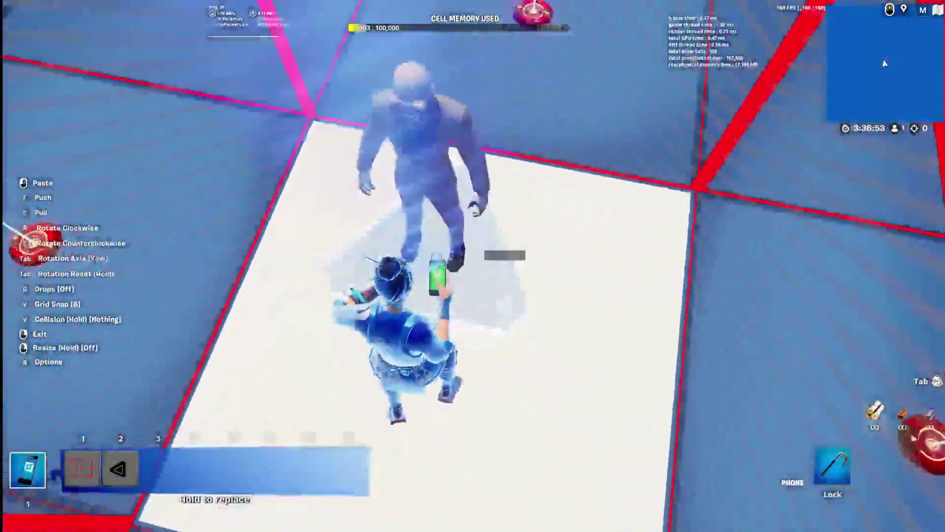
key("e")
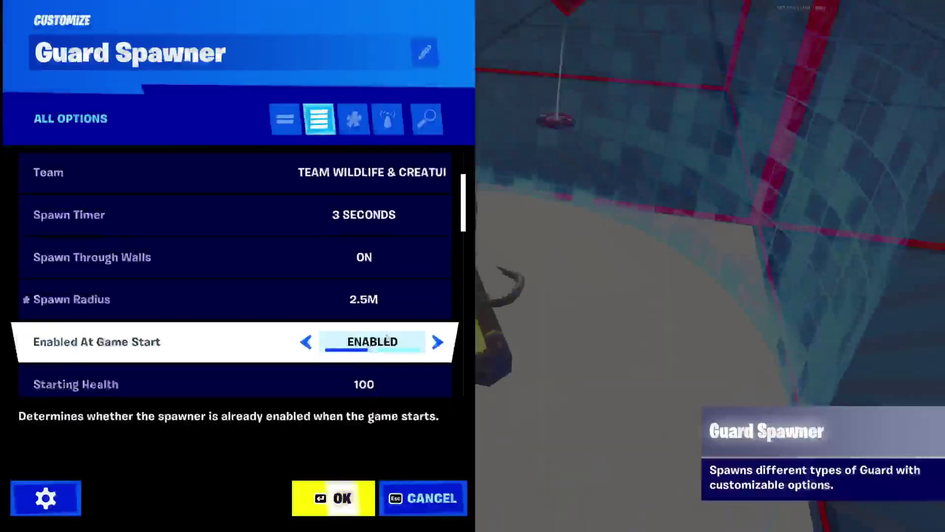
scroll(365, 270, "down", 2)
scroll(308, 208, "down", 4)
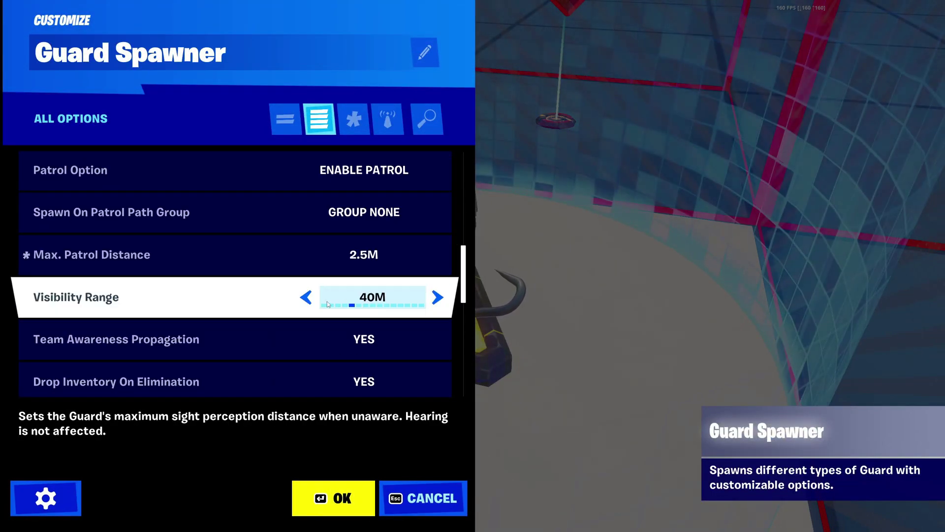
left_click(323, 299)
key("Return")
- Inspect the guard spawner and the four surrounding navigation zones from above and from inside the enclosure
key("s")
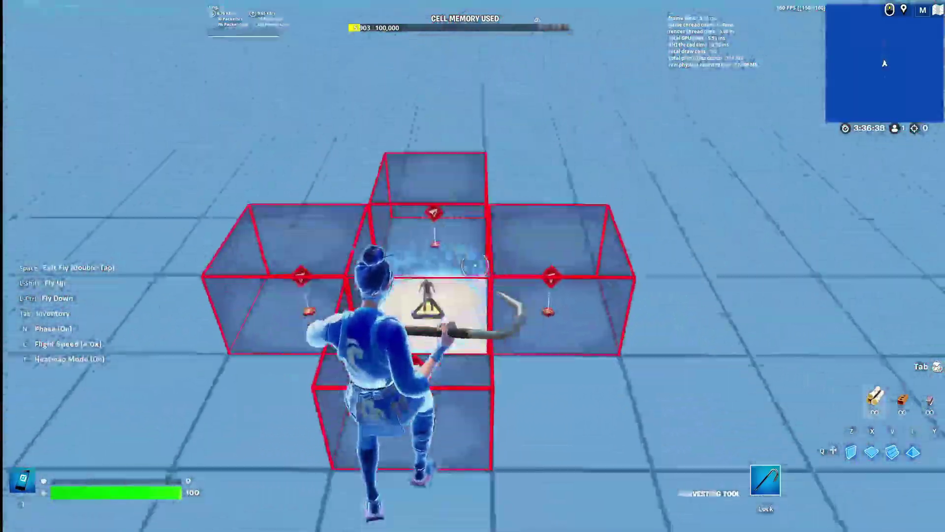
key("w")
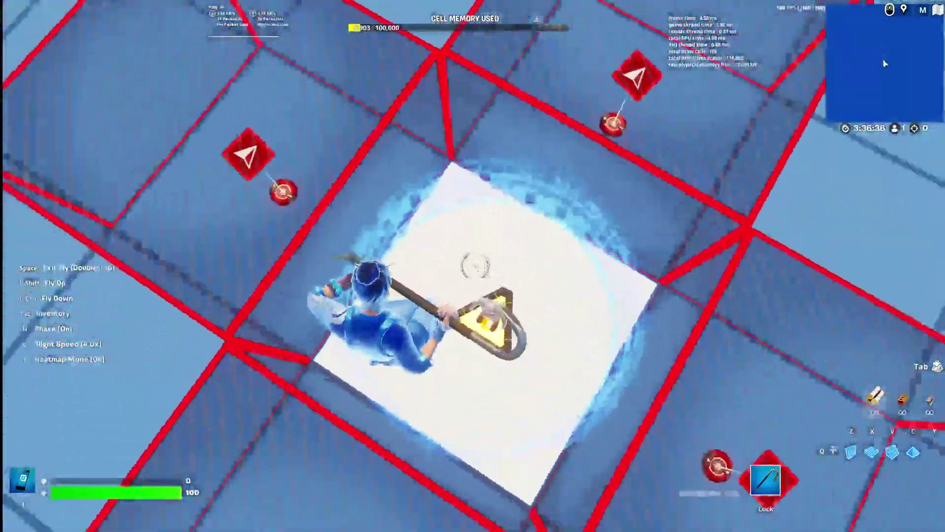
key("w")
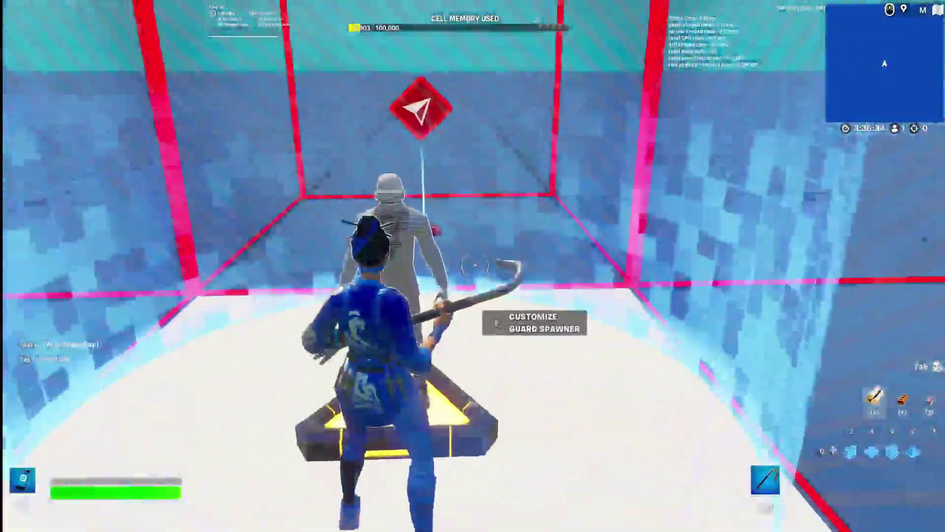
key("w")
key("space")
key("w")
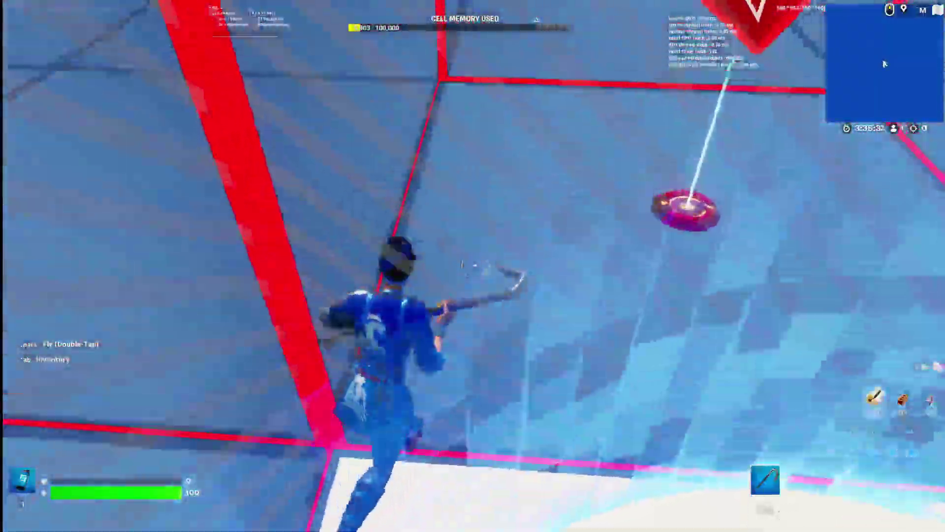
key("w")
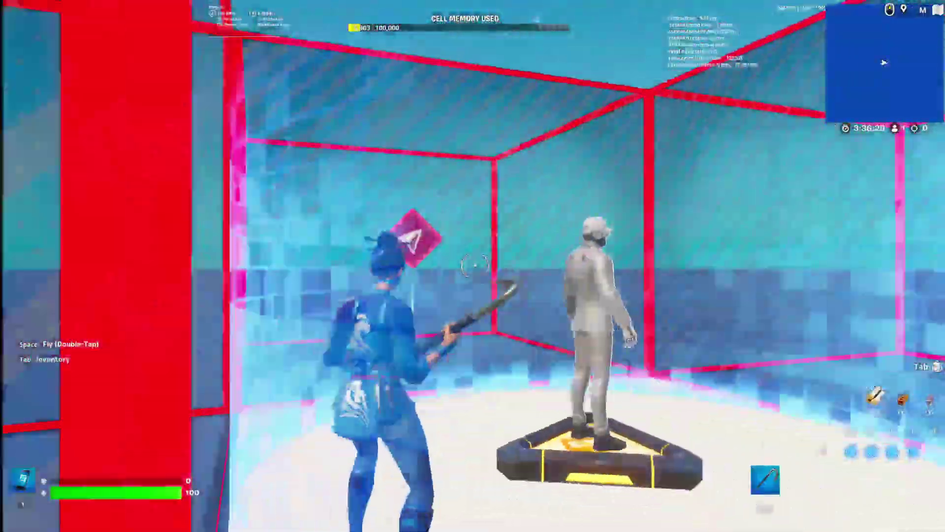
key("space")
key("space")
key("shift")
key("w")
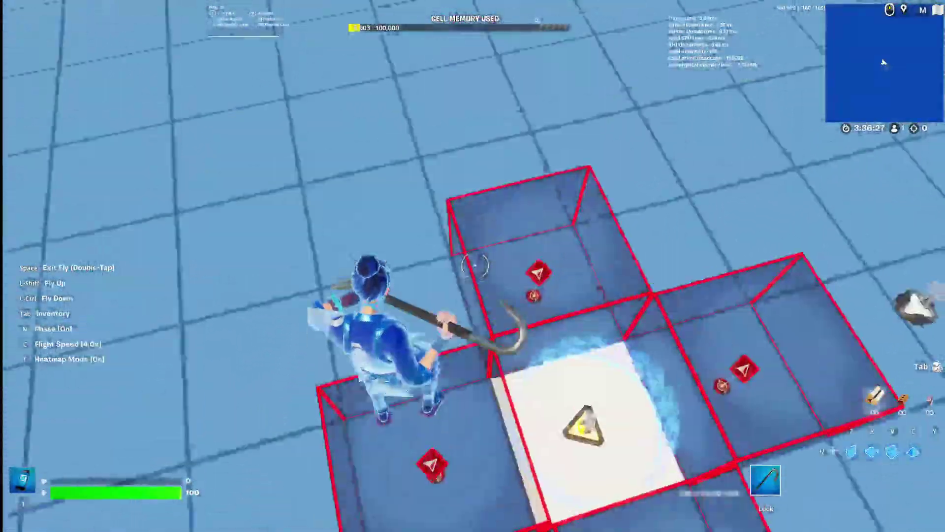
key("w")
key("space")
key("space")
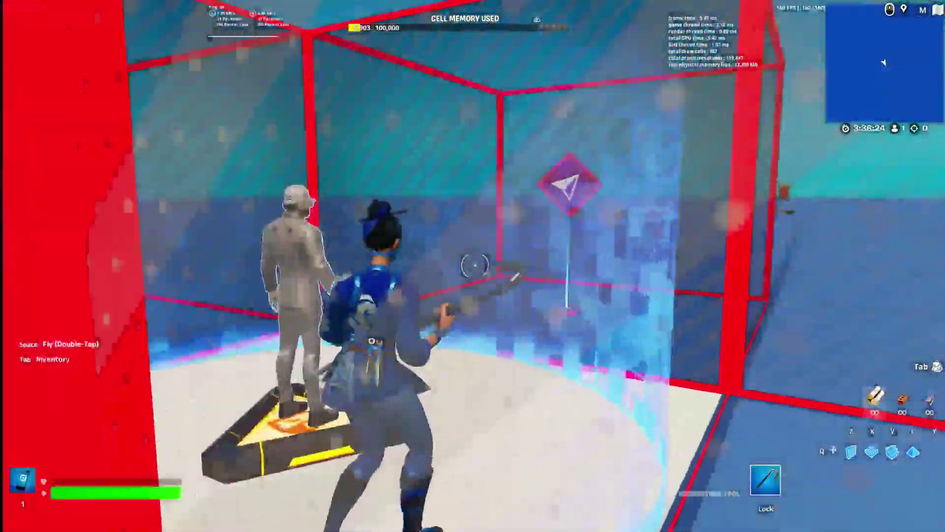
key("w")
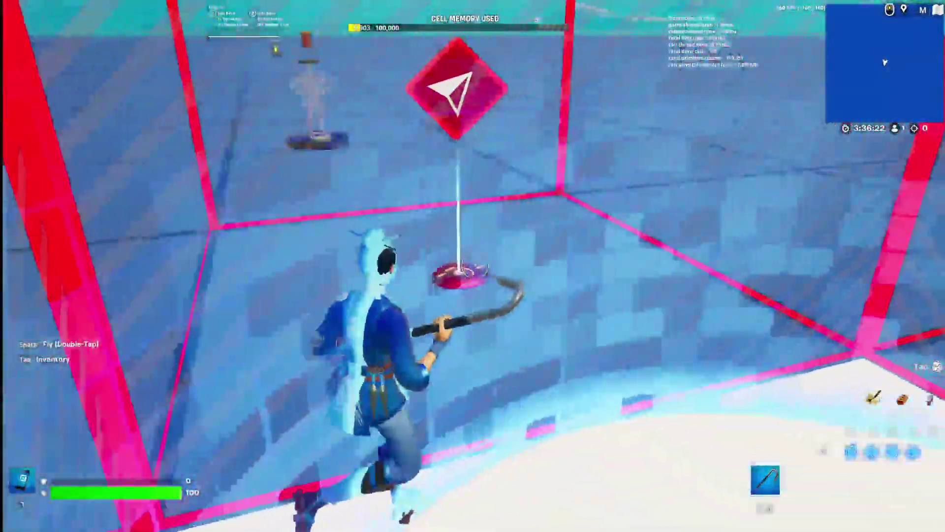
key("space")
key("space")
key("shift")
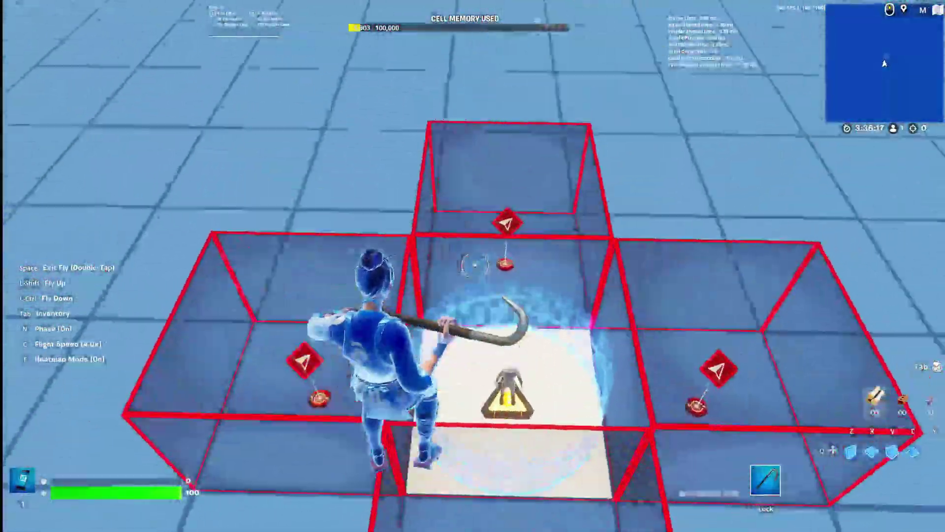
- Land beside the player spawn pad outside the zones and start the game
key("w")
key("space")
key("space")
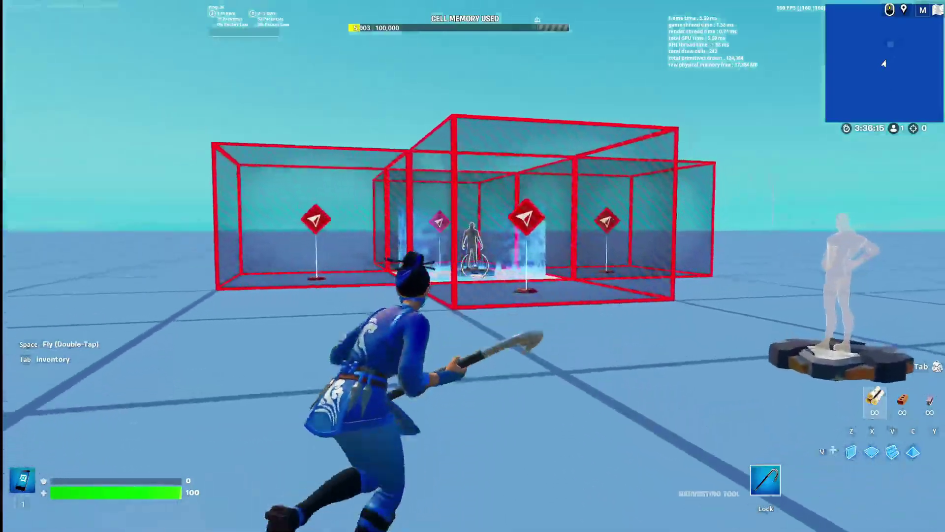
key("Escape")
left_click(264, 418)
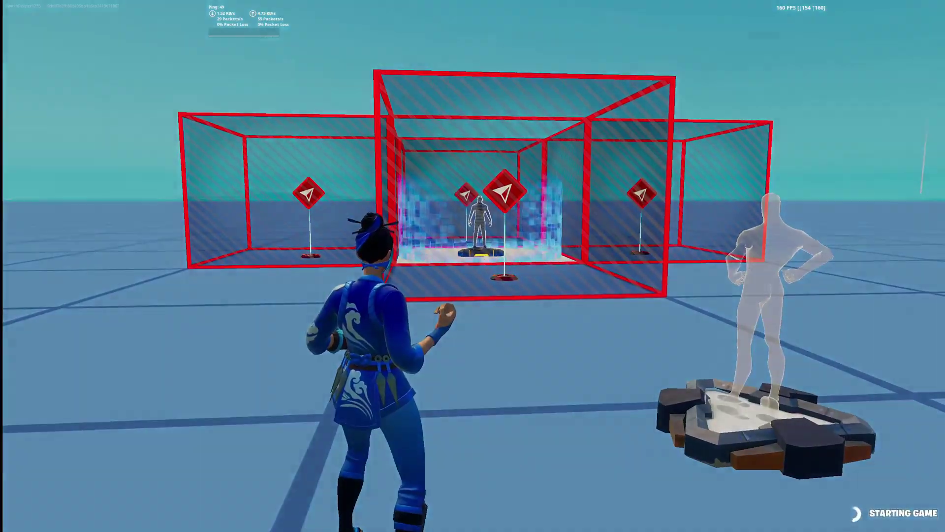
- Run around the white tile during the game and observe how far the spawned guards move while chasing the player
key("w")
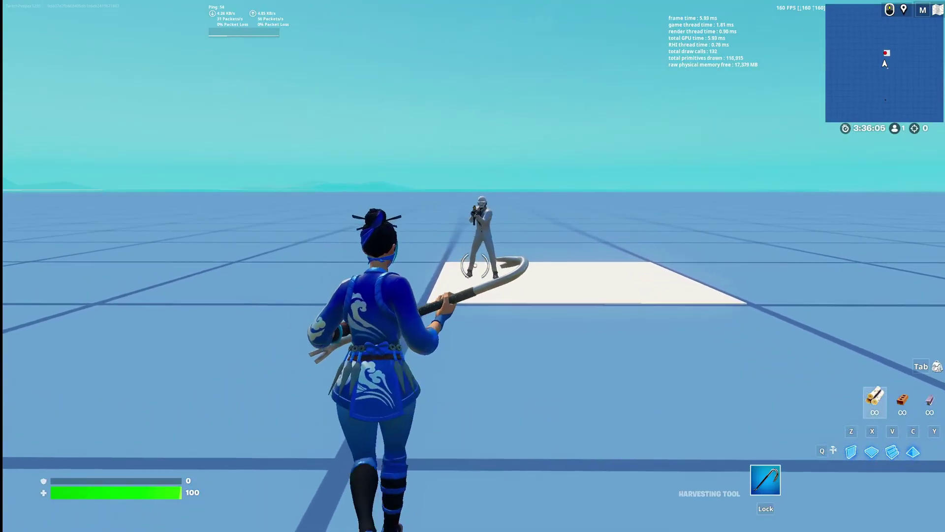
key("shift")
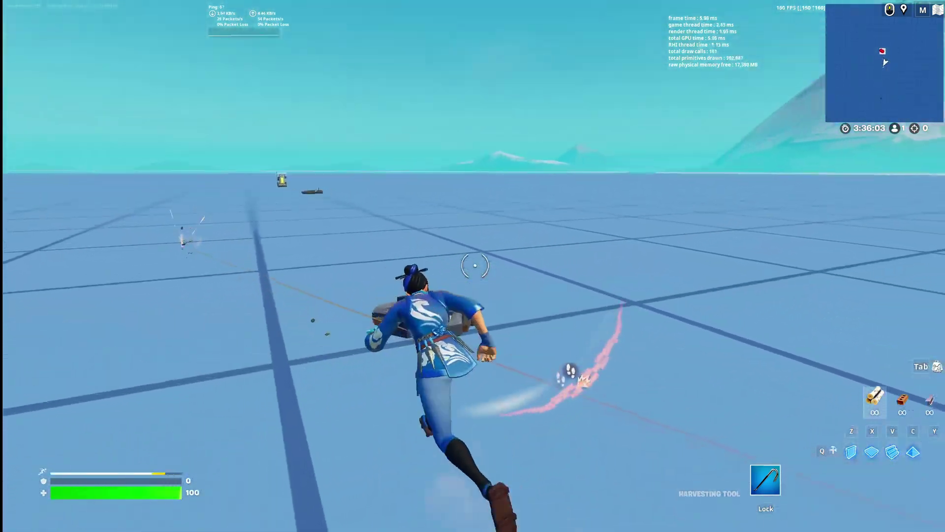
key("space")
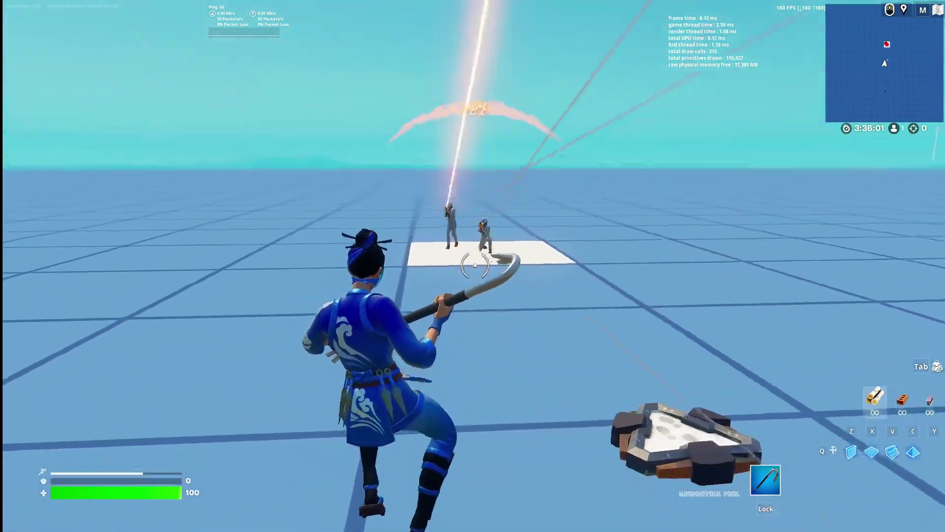
key("w")
key("space")
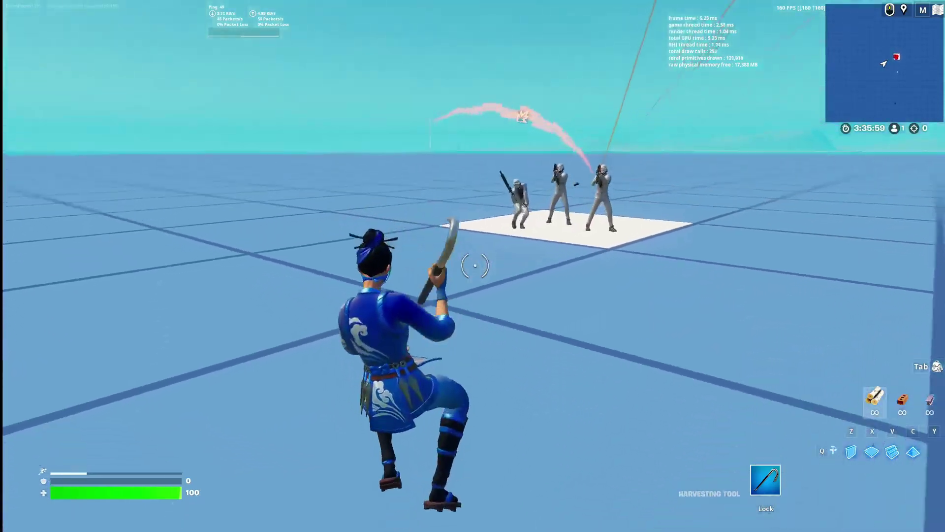
key("a")
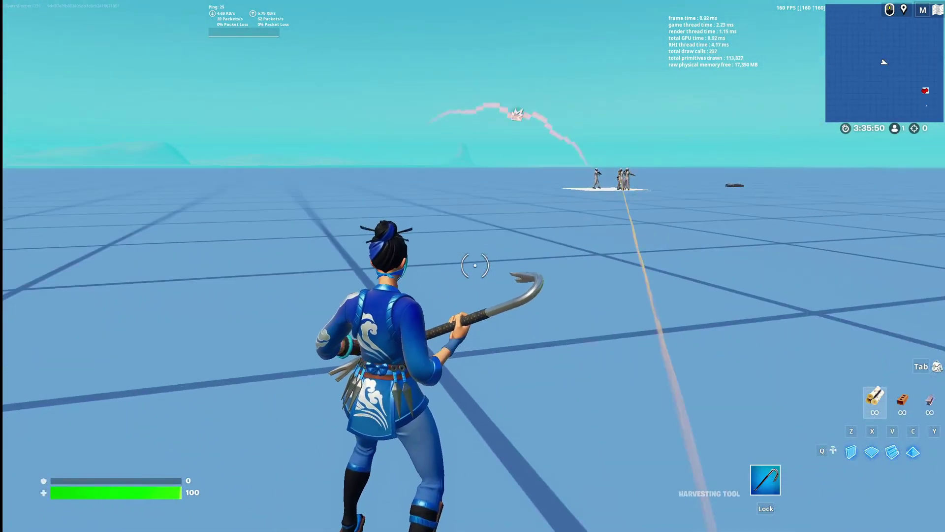
key("d")
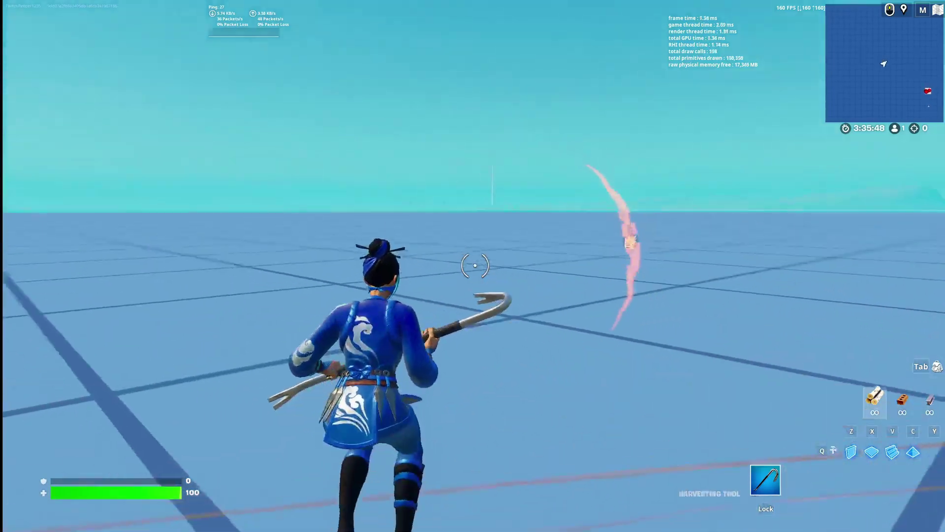
key("space")
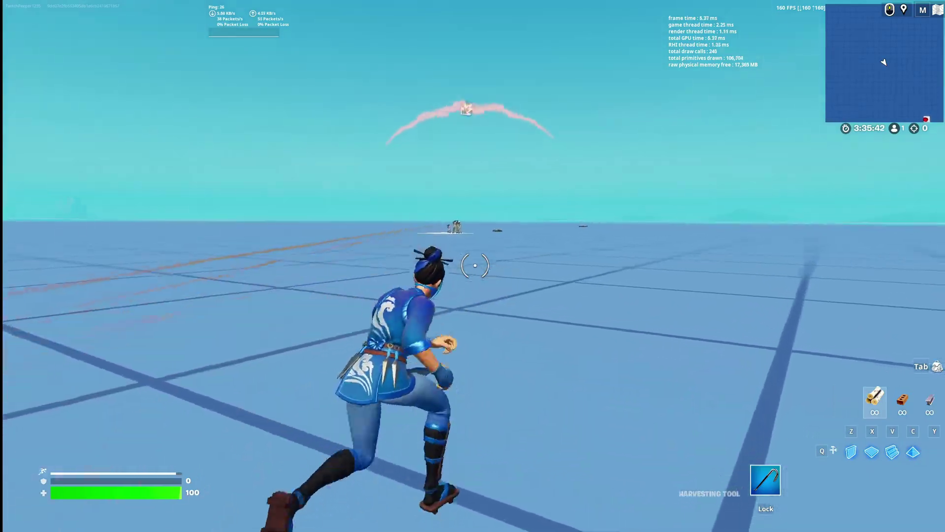
- Build wooden walls and ramps as cover in the open area and edit pieces while climbing toward the guards
left_click(475, 265)
key("z")
key("f")
left_click(474, 266)
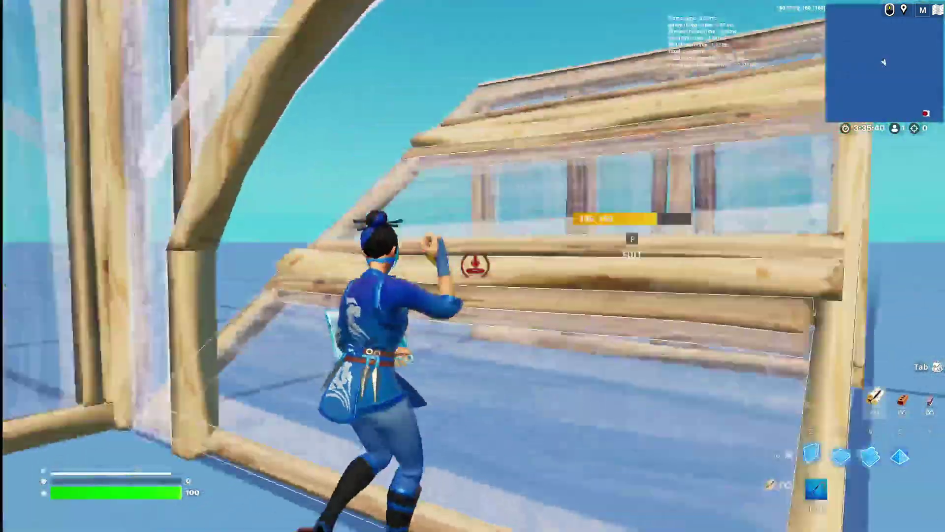
key("q")
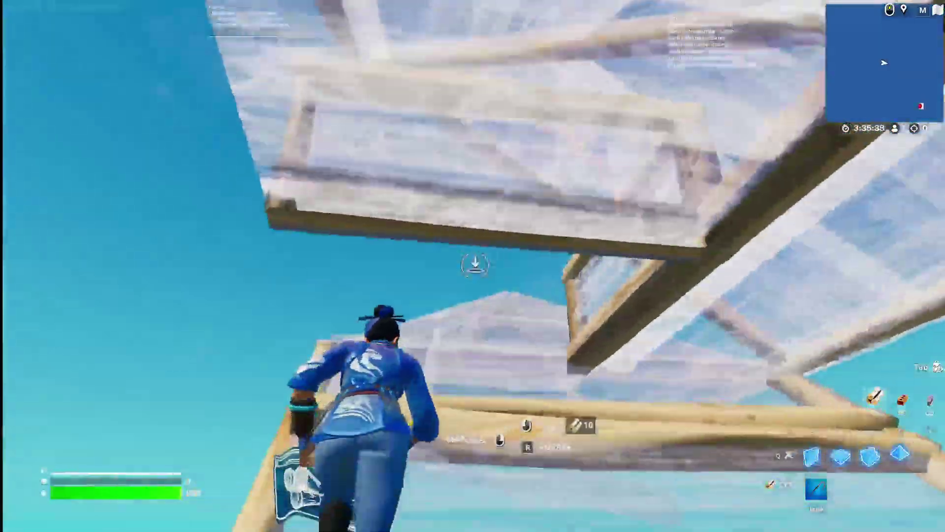
left_click(475, 266)
key("f")
left_click(475, 266)
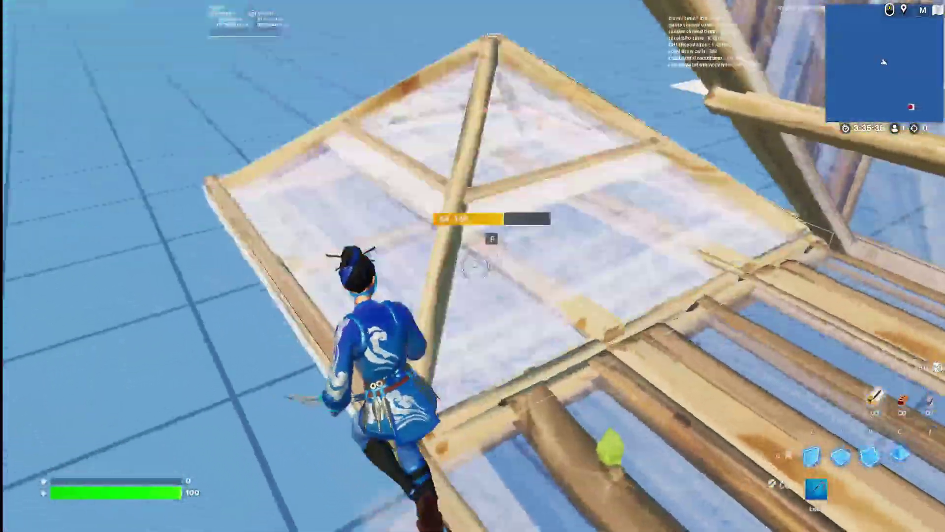
left_click(475, 266)
key("z")
left_click(475, 266)
key("v")
left_click(475, 265)
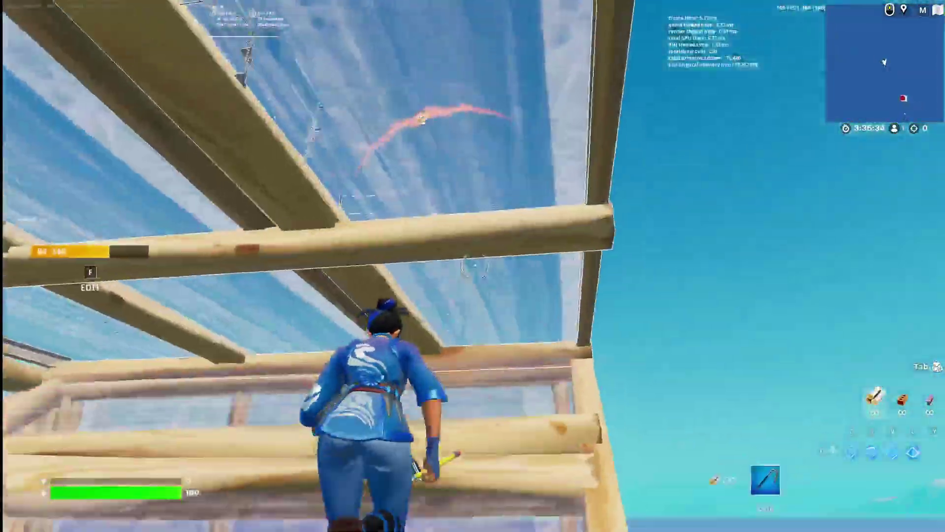
- Extend the wooden structure toward the guards with floors, a cone, walls and ramps, editing a piece to pass through
key("x")
left_click(475, 266)
key("f")
key("f")
key("c")
left_click(475, 266)
key("q")
left_click(475, 266)
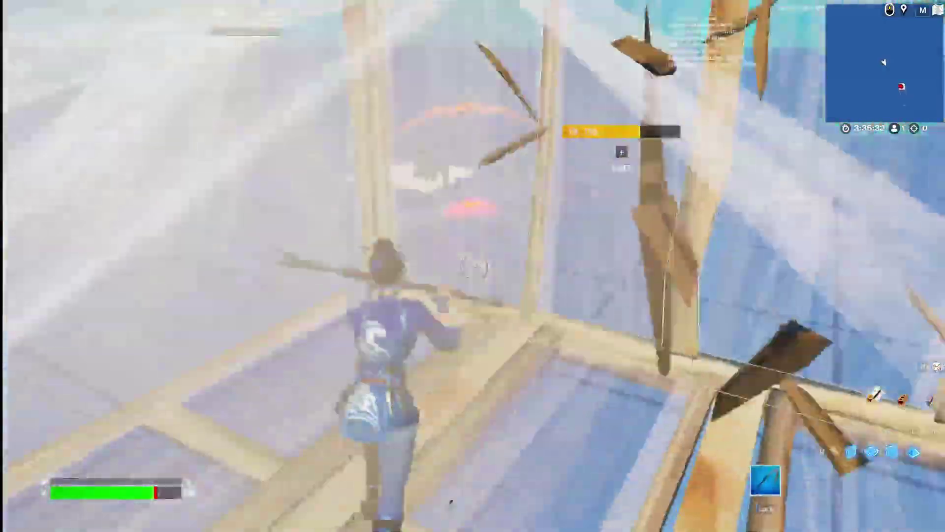
key("x")
left_click(475, 266)
key("z")
left_click(475, 265)
key("v")
left_click(475, 265)
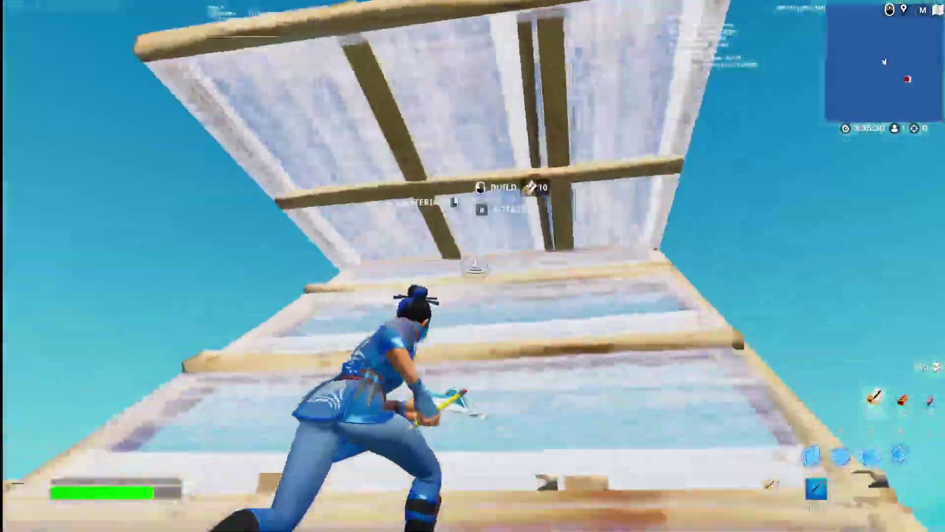
- Add a cone, floor, wall and ramp to the structure to approach the guards' white tile
key("c")
left_click(475, 266)
key("x")
left_click(475, 266)
key("z")
left_click(475, 266)
key("v")
left_click(475, 266)
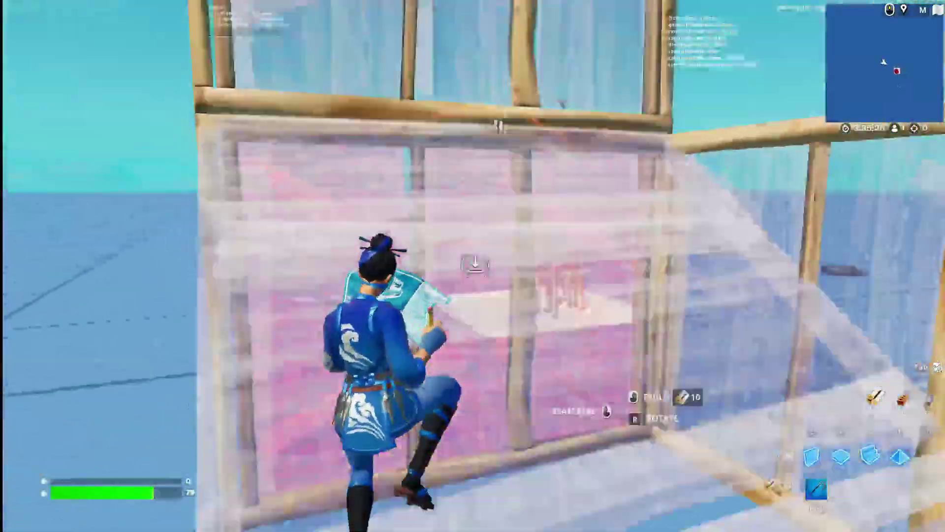
- Place the last wooden walls and floor beside the white tile and swing the harvesting tool there
key("z")
left_click(475, 266)
left_click(475, 266)
key("x")
left_click(475, 266)
key("q")
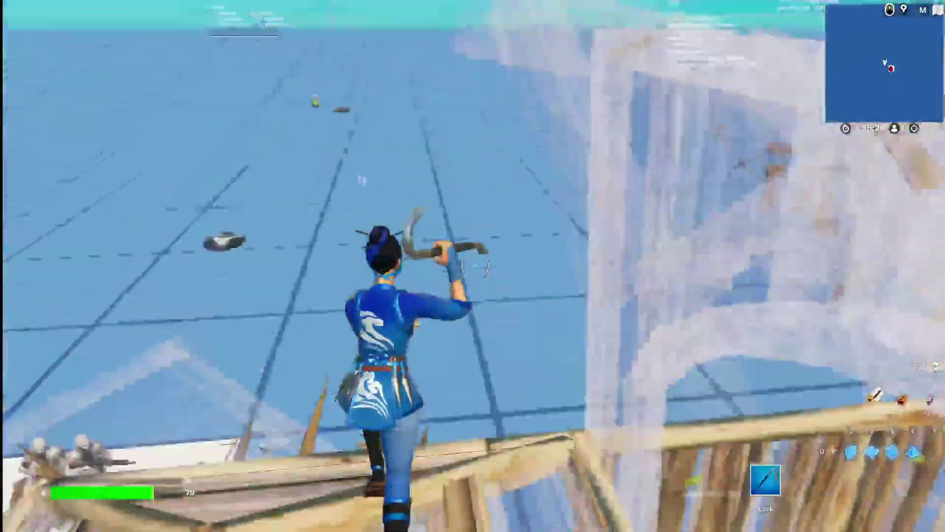
left_click(475, 266)
left_click(475, 265)
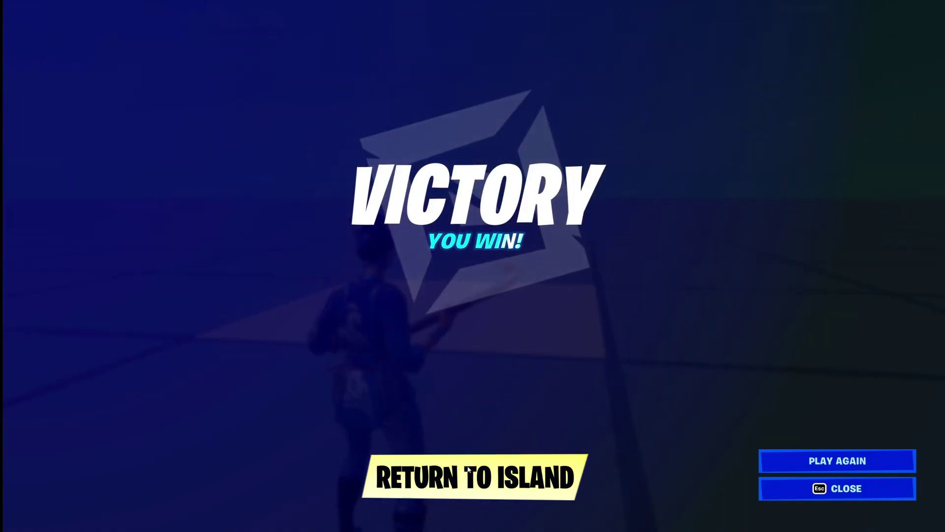
- Return to the island after the game and fly above the four navigation zones with the phone equipped
left_click(469, 470)
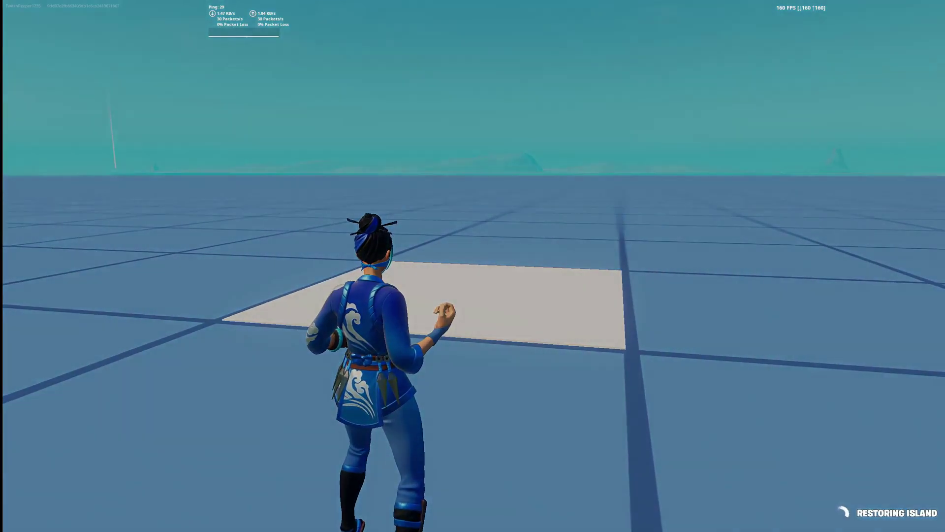
key("space")
key("space")
key("w")
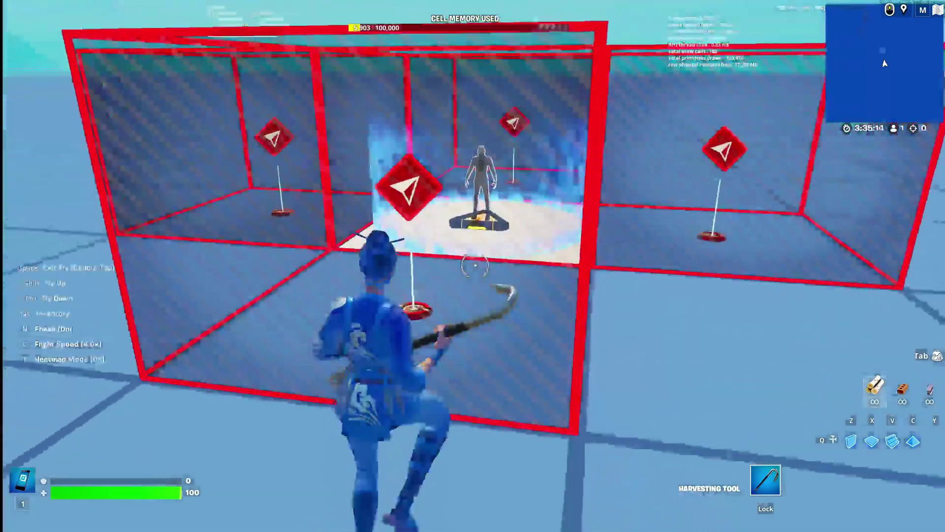
key("1")
key("d")
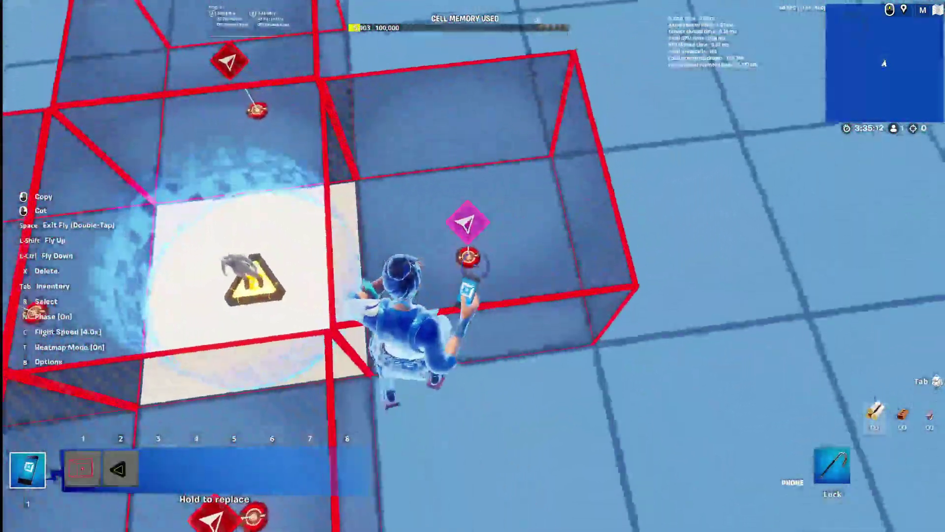
- Copy one navigation zone and paste it in the open area away from the existing enclosure
left_click(473, 265)
key("w")
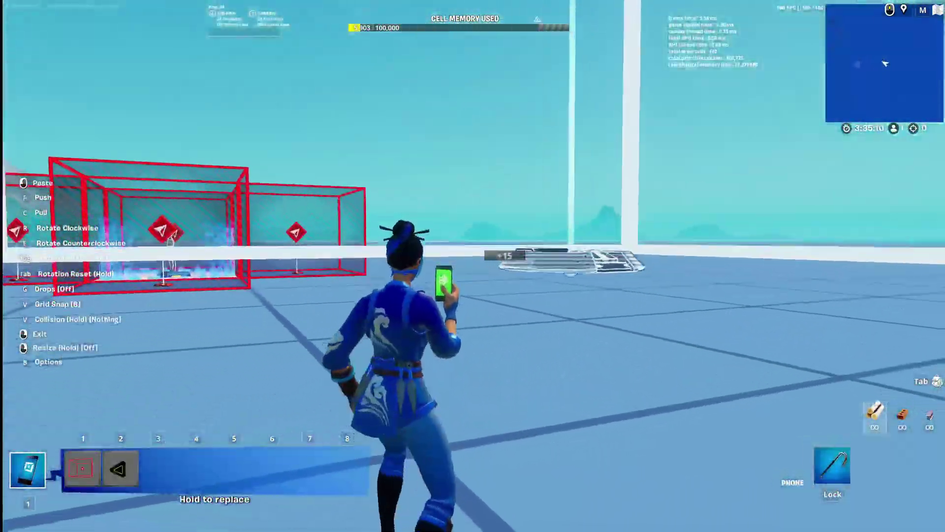
key("w")
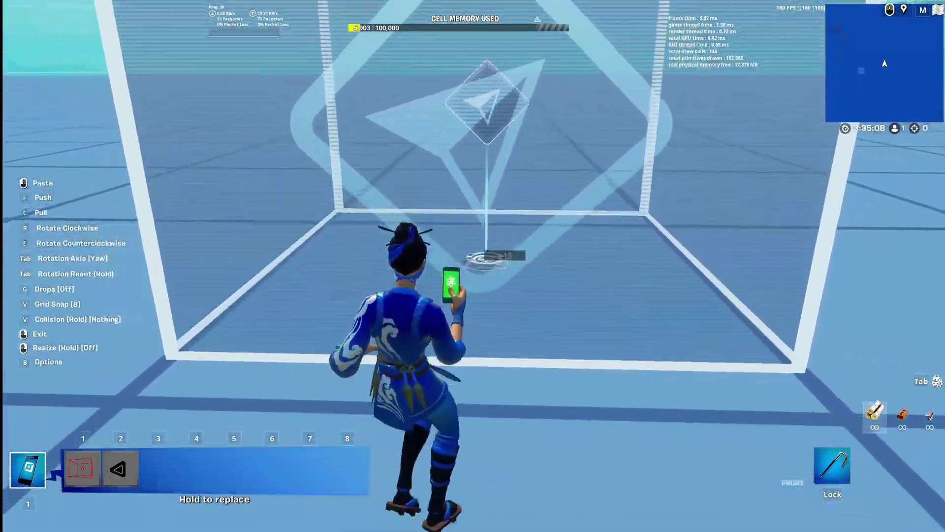
left_click(473, 266)
right_click(472, 266)
key("w")
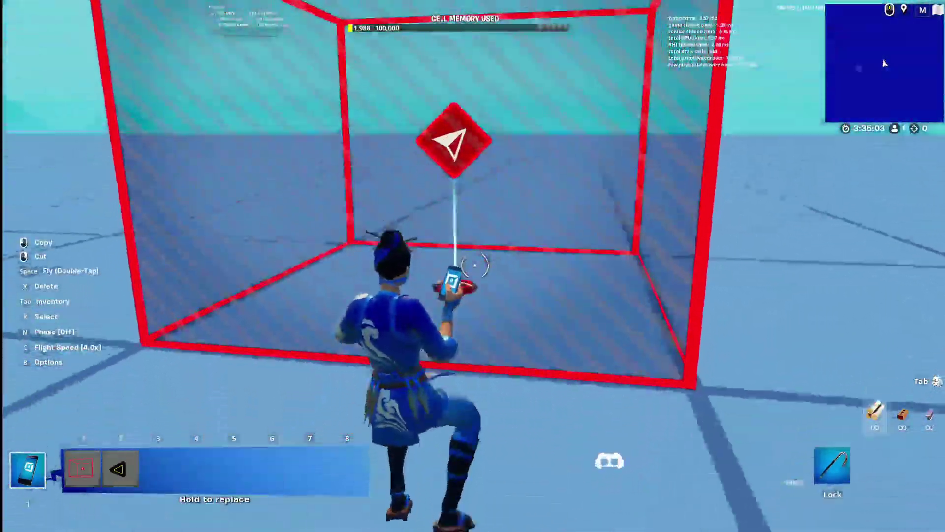
- Copy the pasted navigation zone and place further zones in the open area to enclose an empty tile
left_click(475, 266)
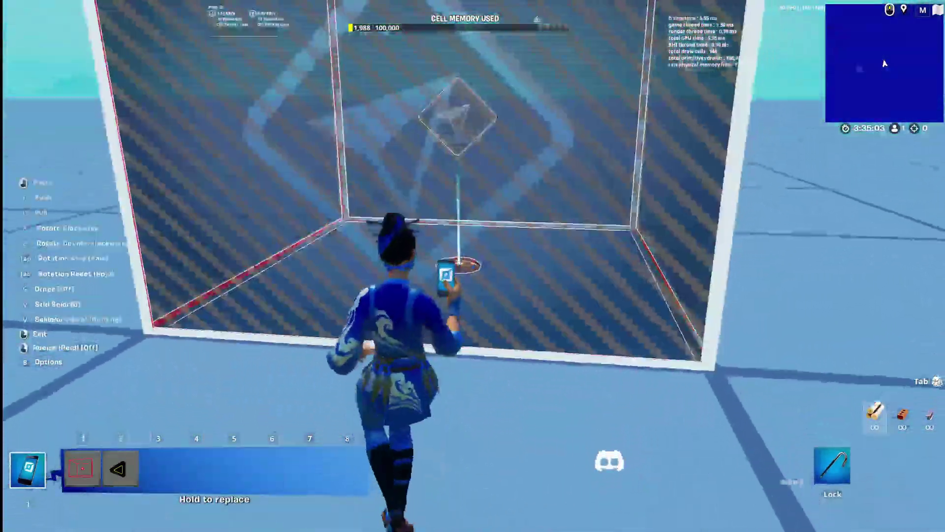
left_click(472, 266)
left_click(472, 266)
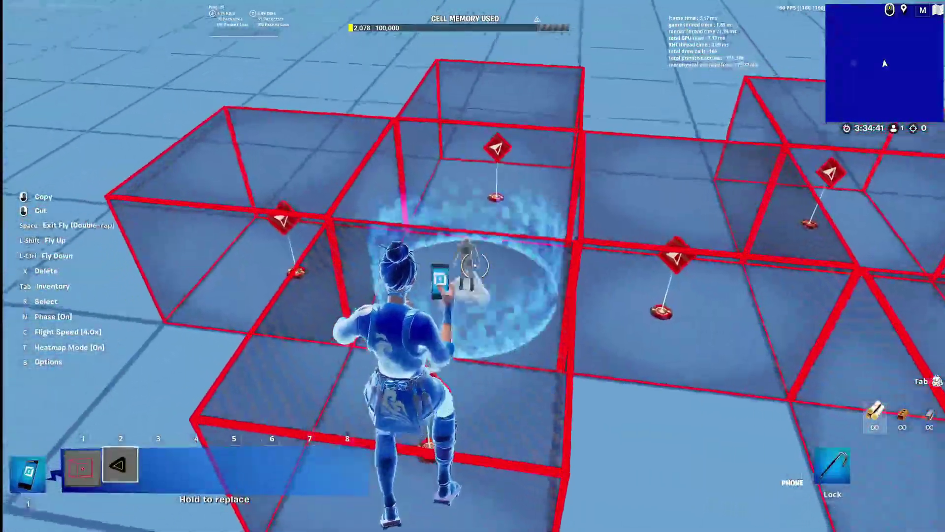
- Place the guard spawner inside the new enclosure of navigation zones, open its customization options and confirm them
left_click(474, 266)
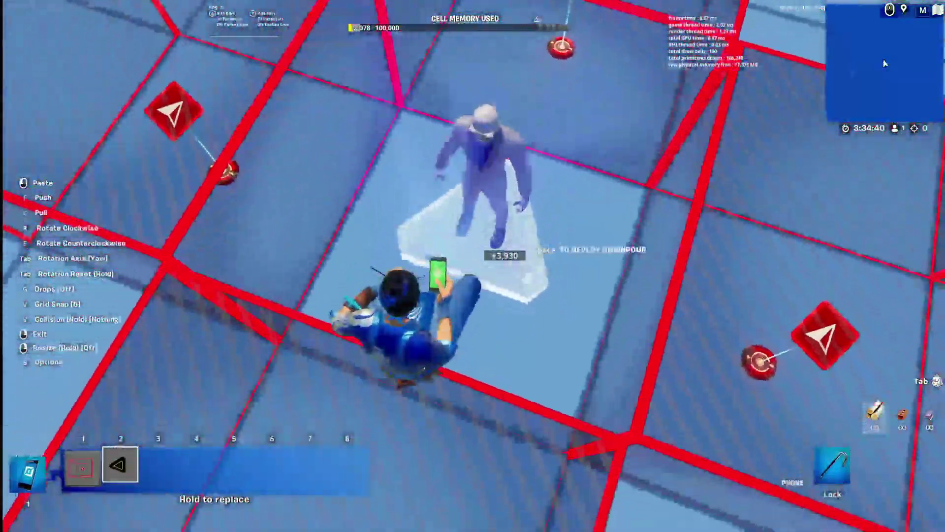
left_click(472, 266)
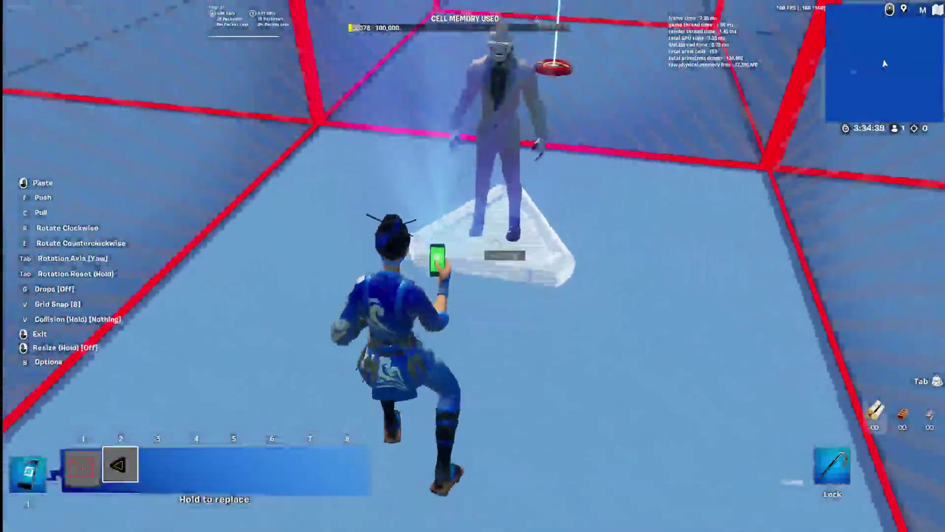
key("e")
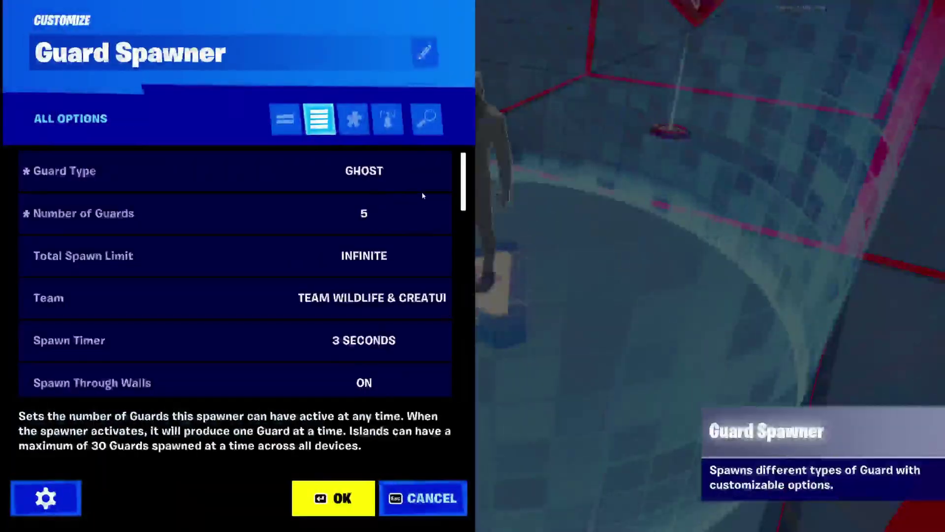
key("Return")
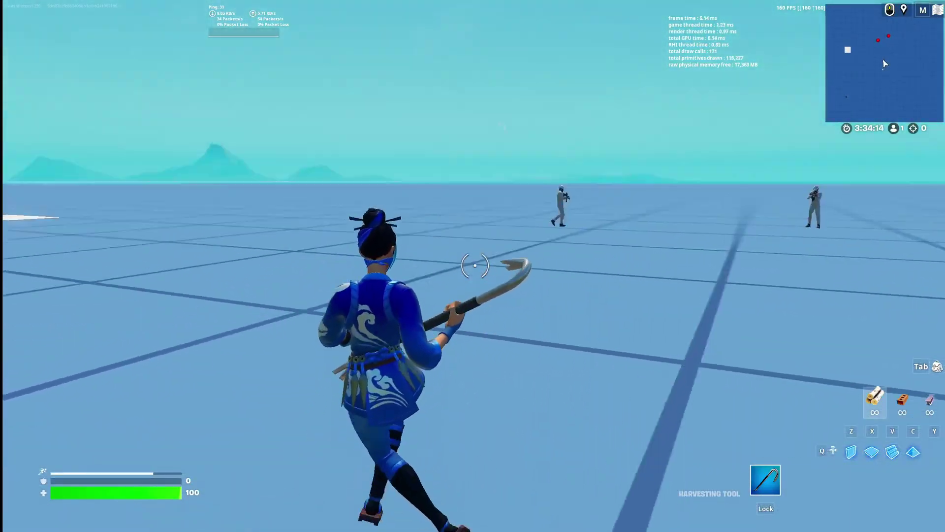
- Build a wooden wall with a ramp against it facing the two distant guards in the running game
key("q")
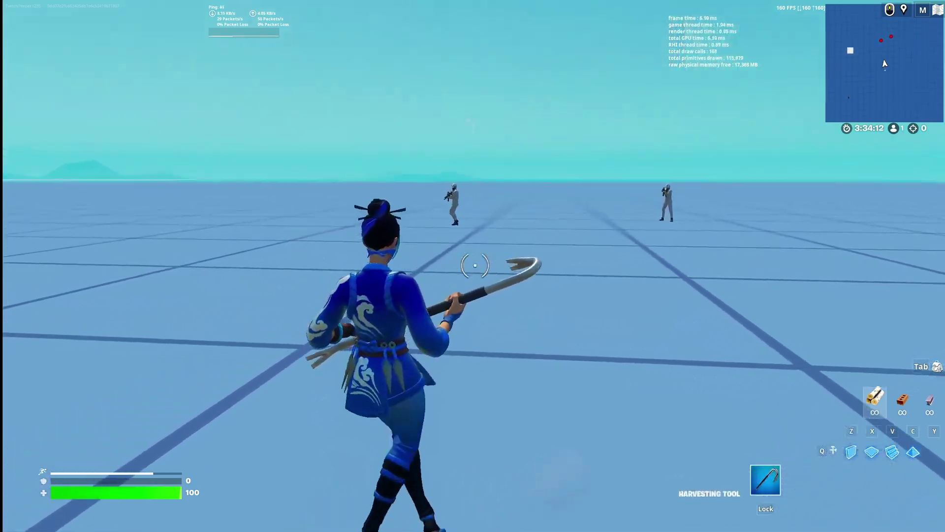
key("z")
left_click(475, 265)
key("v")
left_click(475, 266)
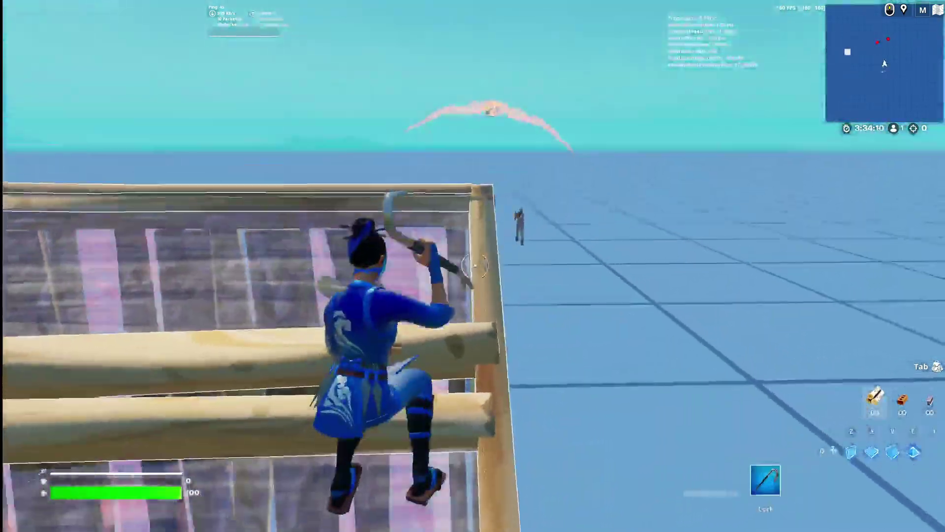
- Build a second wooden wall and ramp beside the first pair, facing the guards
key("z")
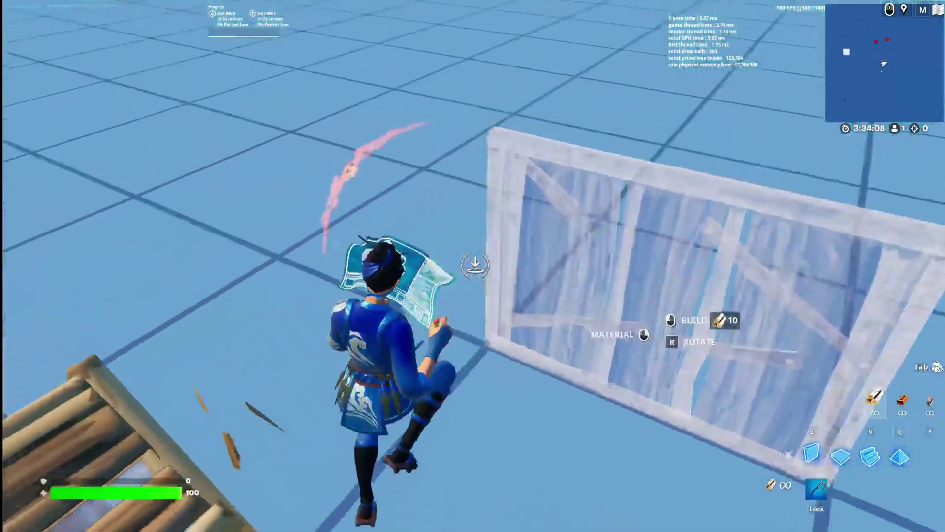
left_click(475, 265)
key("q")
key("z")
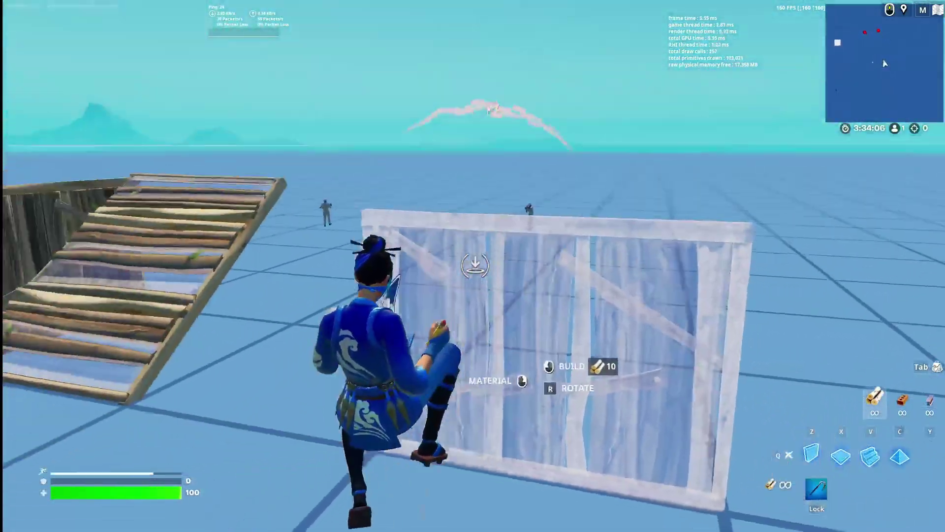
key("q")
key("z")
left_click(475, 265)
key("v")
left_click(475, 266)
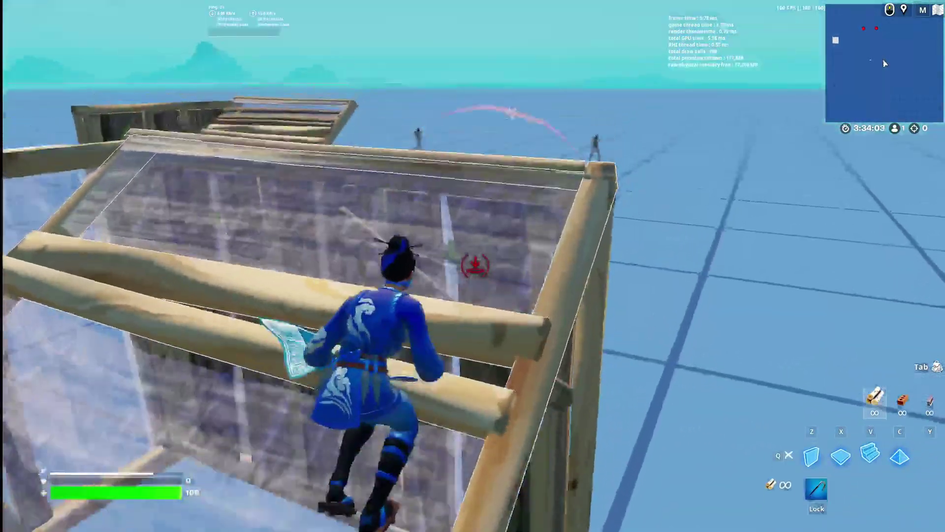
- Extend the second wall and ramp toward the guards with more wooden walls and ramps
key("q")
key("z")
left_click(475, 265)
key("v")
left_click(475, 266)
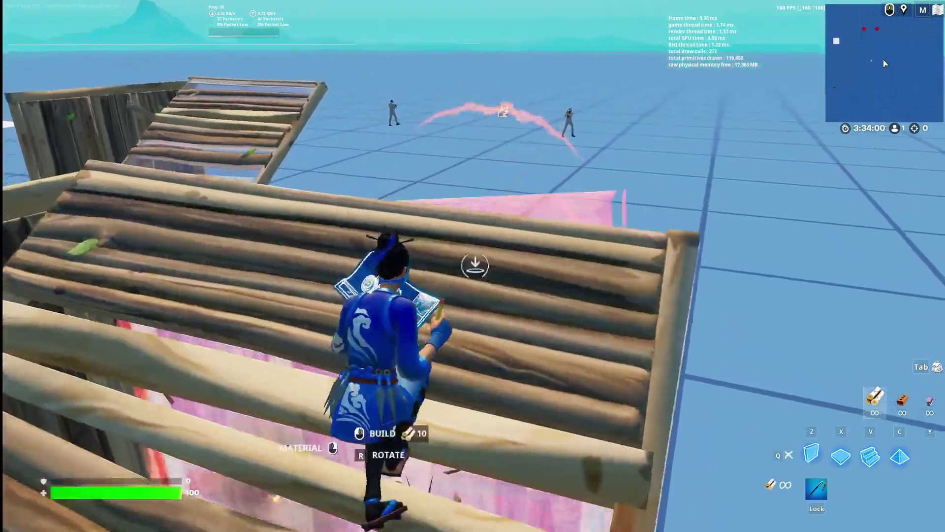
left_click(475, 266)
key("z")
left_click(475, 265)
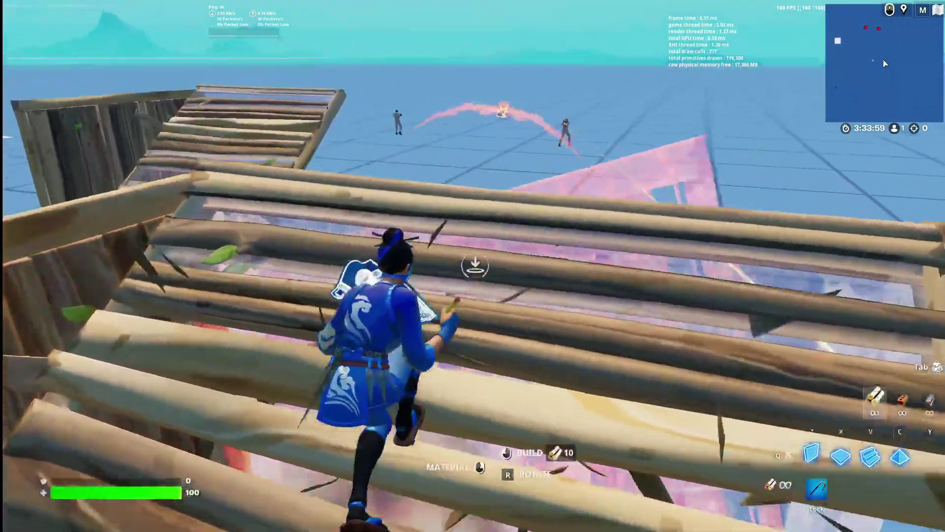
- Add another wooden ramp ahead of the existing ones, facing the two distant guards
key("v")
left_click(475, 265)
key("q")
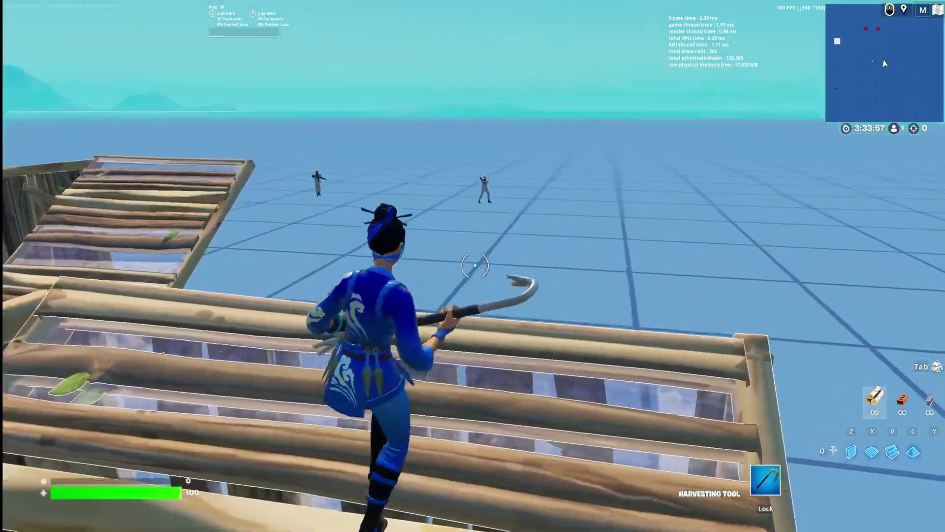
- Build a wooden wall, floor and cone on the ramps overlooking the guards
key("z")
left_click(475, 265)
key("x")
left_click(475, 265)
key("f")
key("f")
key("f")
left_click(475, 265)
key("f")
key("c")
left_click(474, 265)
key("q")
- End the running game and return to the island for editing
key("Escape")
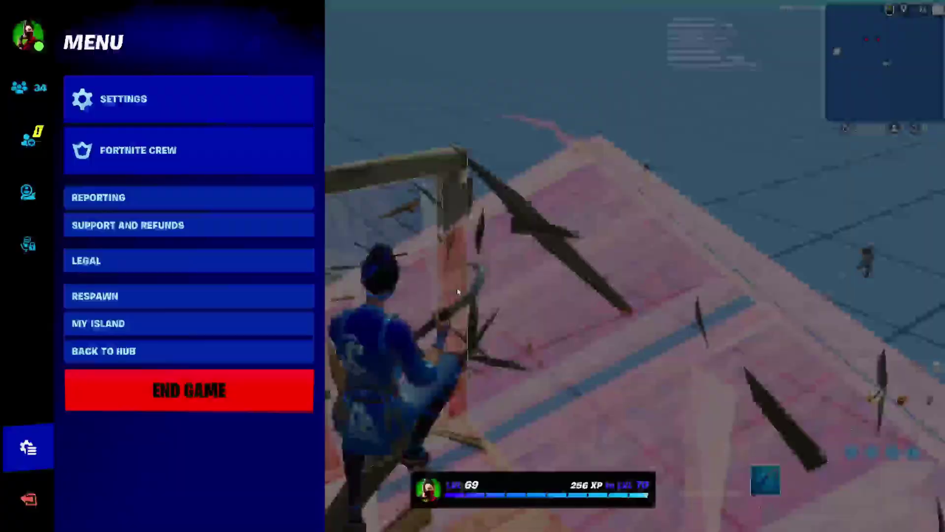
left_click(187, 388)
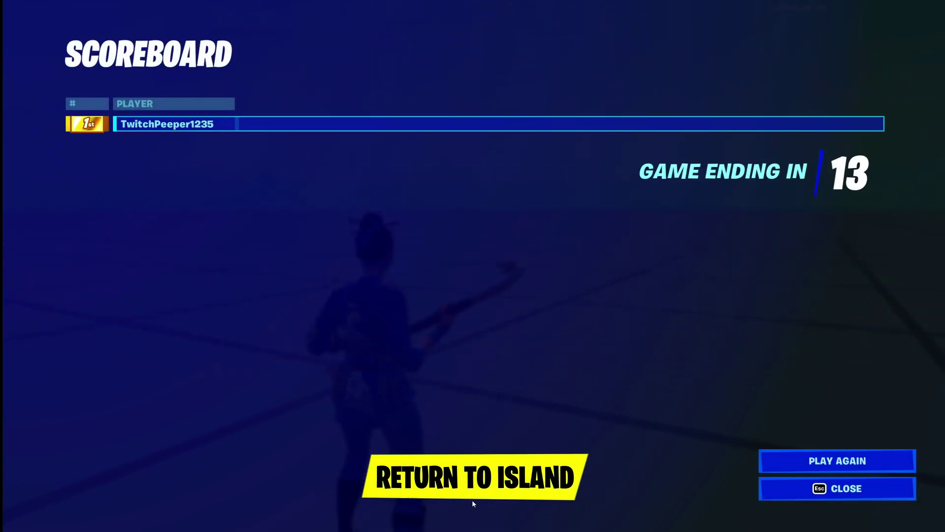
left_click(467, 466)
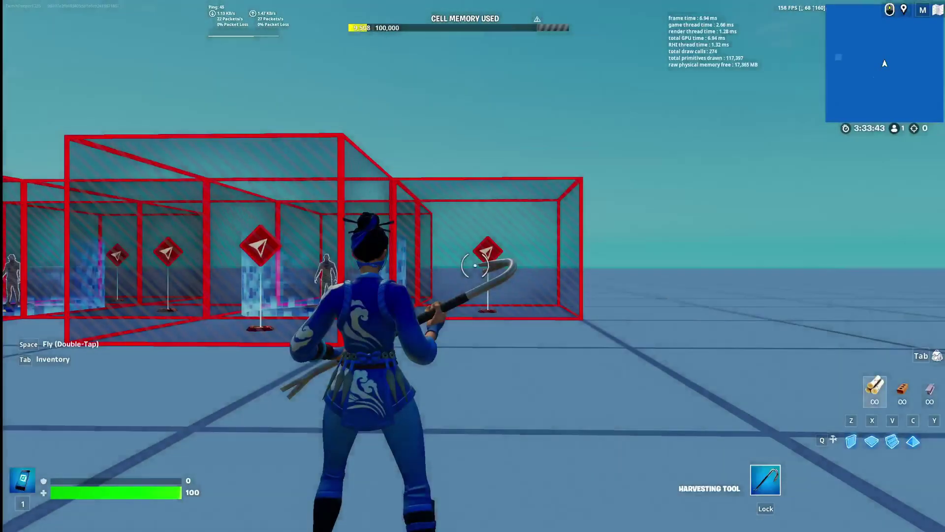
- Place a separate AI navigation zone on the open floor, away from the existing enclosures
key("space")
key("space")
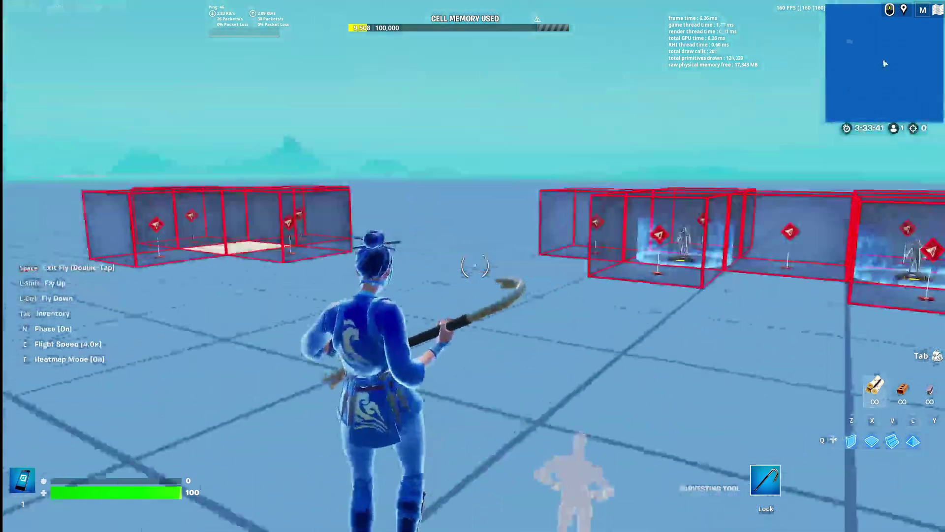
key("space")
key("space")
key("1")
key("w")
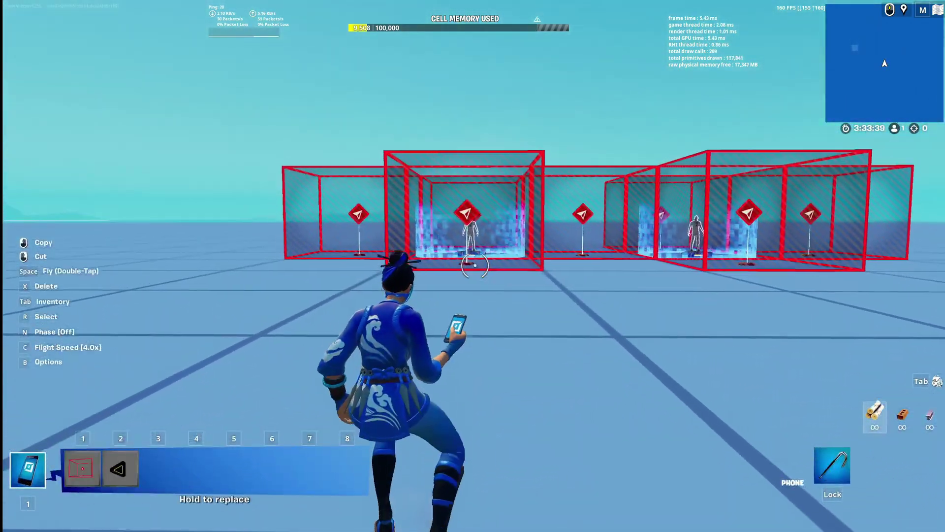
key("w")
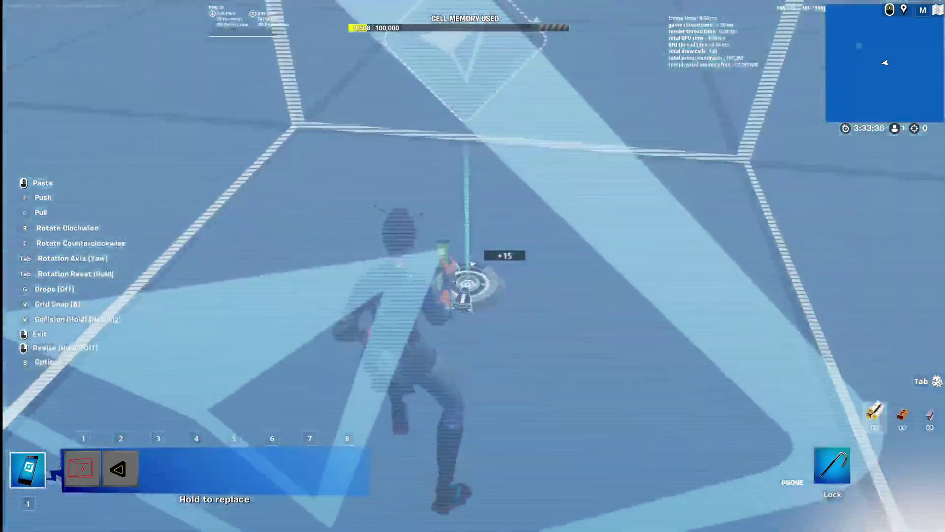
left_click(475, 266)
- Walk around the newly placed navigation zone and examine its extent and central device from outside
key("z")
key("Caps_Lock")
key("s")
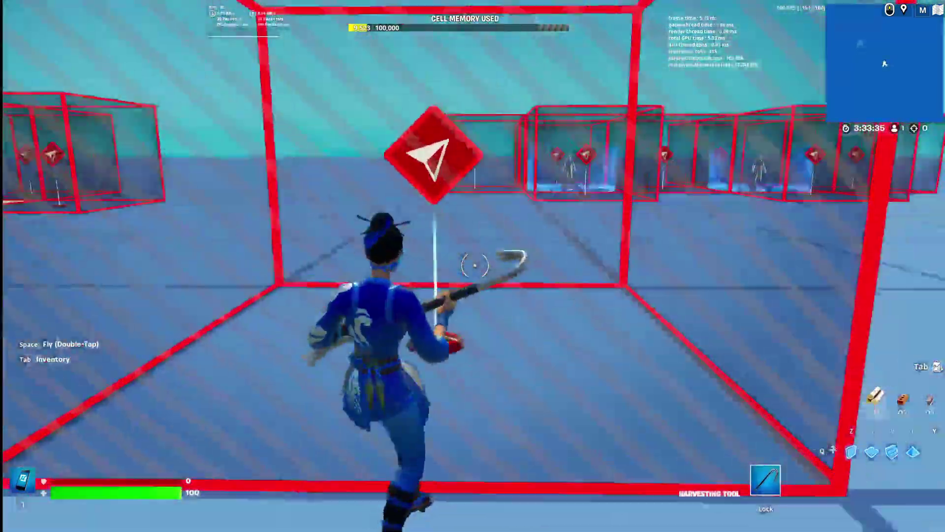
key("a")
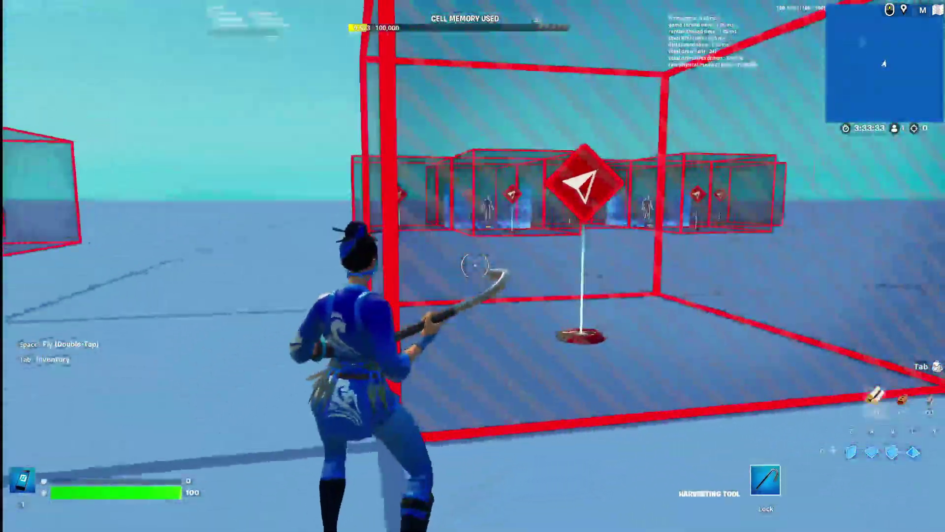
key("w")
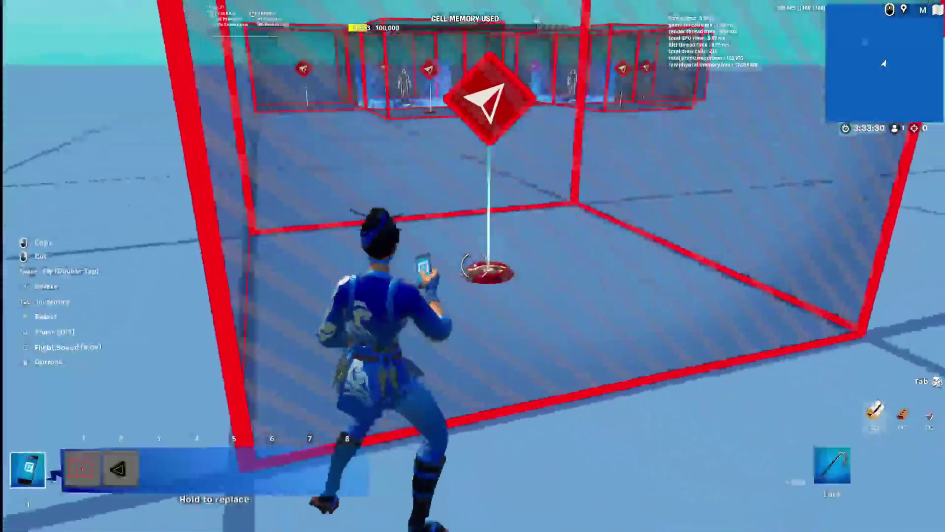